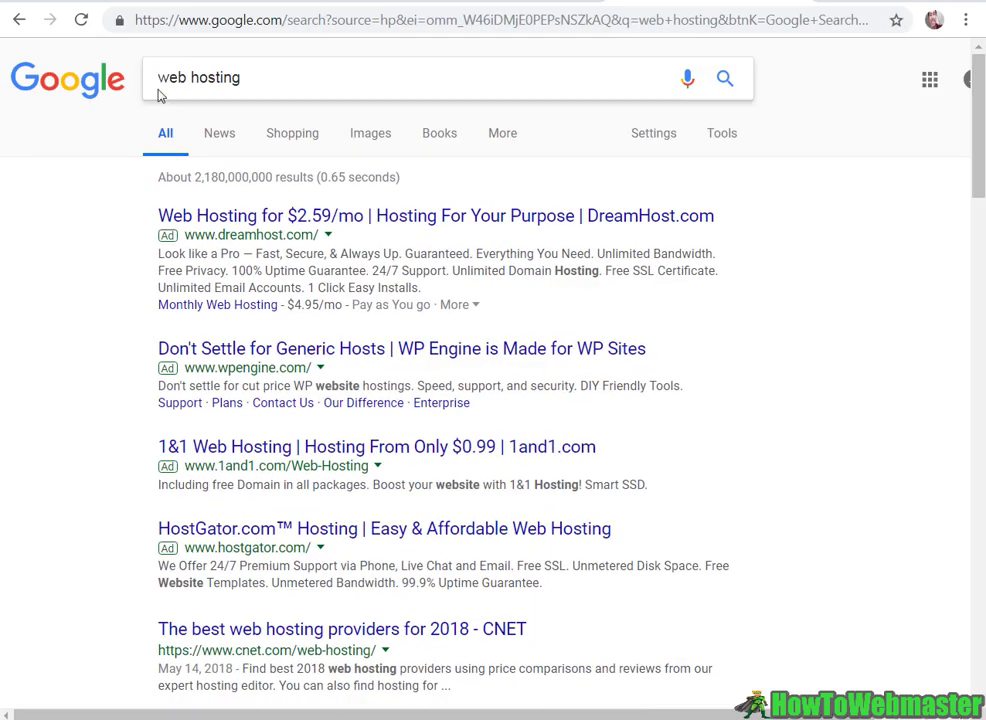
{"action": "scroll", "coordinate": [305, 178], "scroll_direction": "down", "scroll_amount": 2}
{"action": "scroll", "coordinate": [326, 180], "scroll_direction": "down", "scroll_amount": 1}
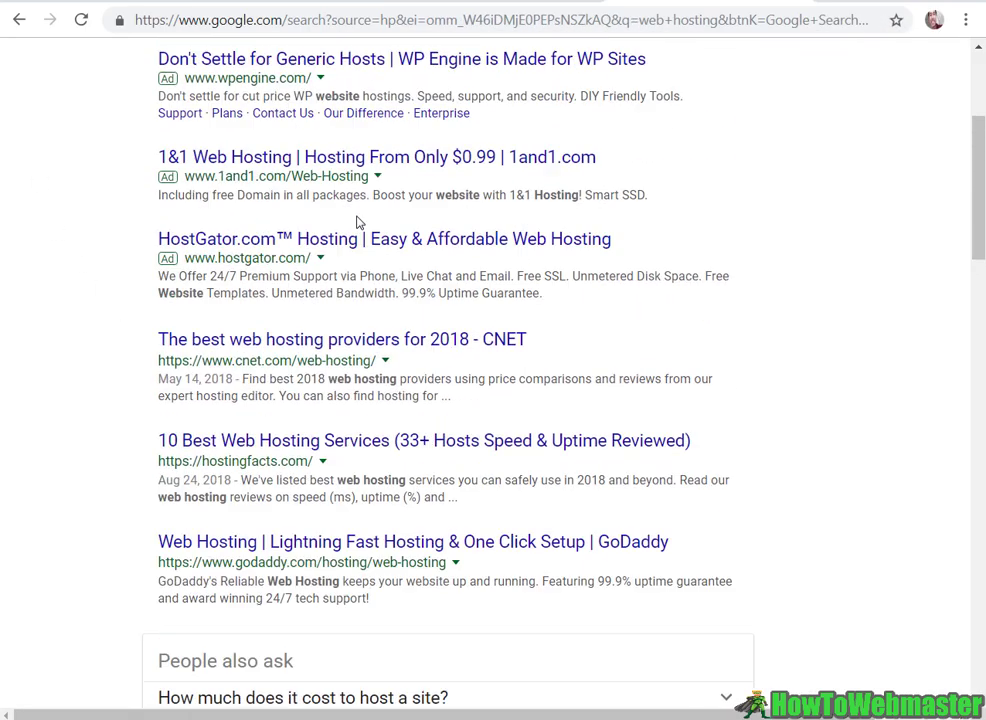
{"action": "scroll", "coordinate": [300, 254], "scroll_direction": "down", "scroll_amount": 2}
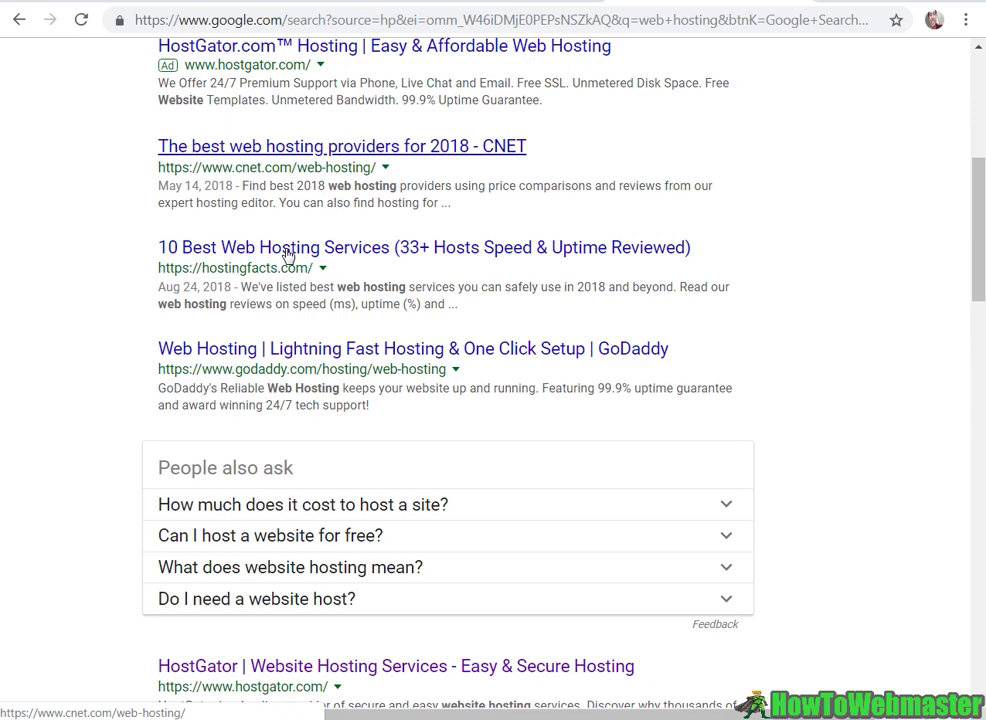
{"action": "scroll", "coordinate": [284, 235], "scroll_direction": "up", "scroll_amount": 3}
{"action": "scroll", "coordinate": [282, 225], "scroll_direction": "up", "scroll_amount": 2}
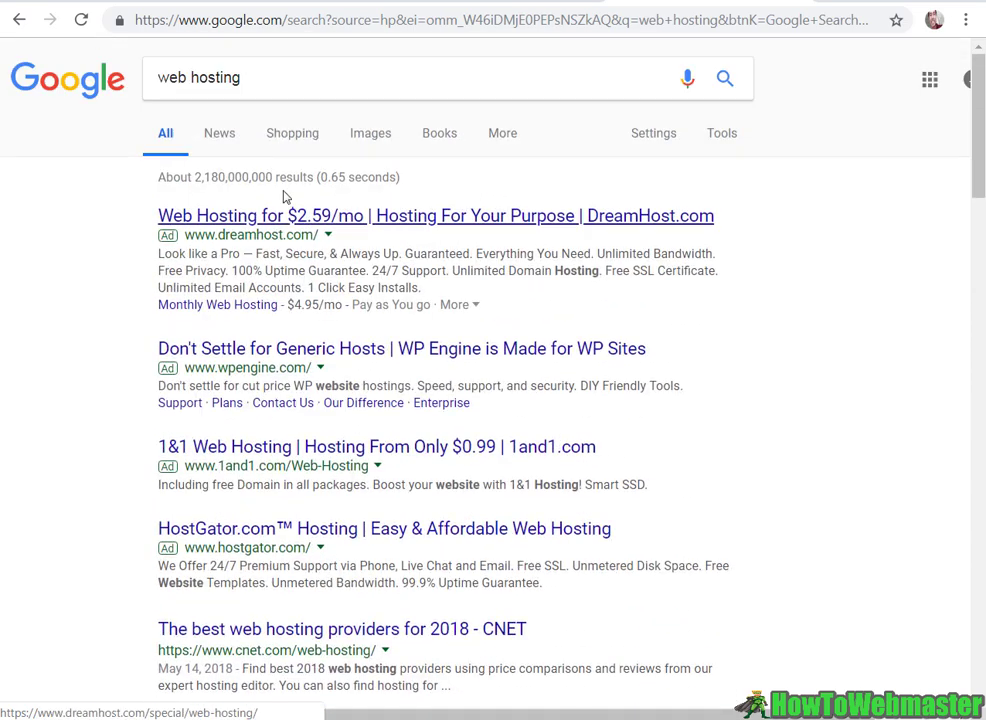
{"action": "left_click", "coordinate": [258, 77]}
{"action": "left_click_drag", "start_coordinate": [258, 77], "coordinate": [158, 77]}
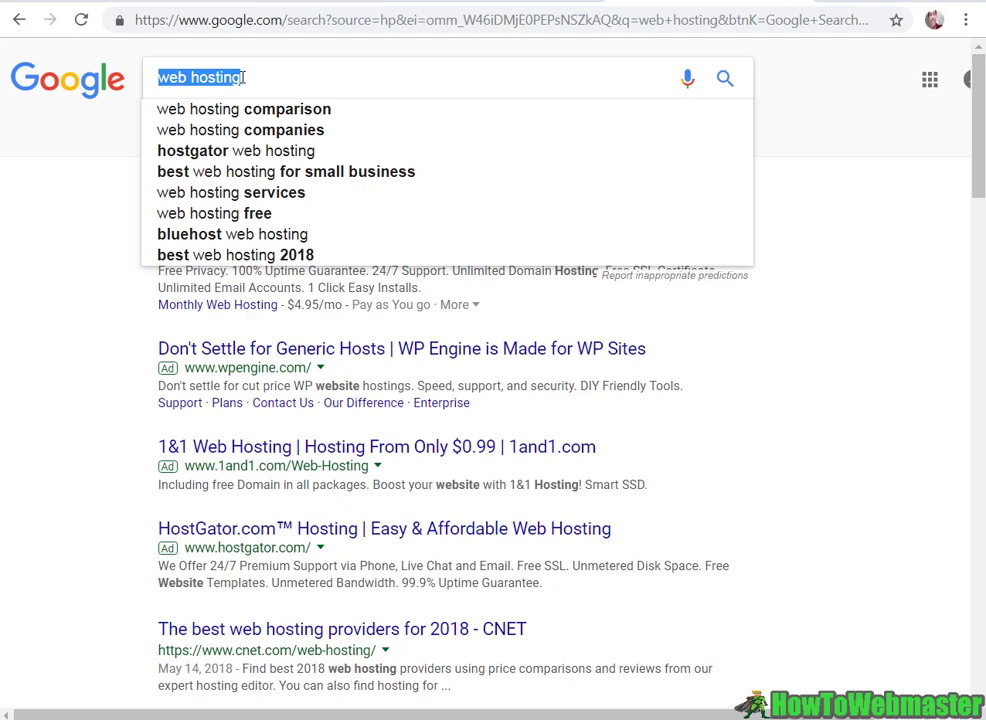
{"action": "scroll", "coordinate": [249, 80], "scroll_direction": "down", "scroll_amount": 1}
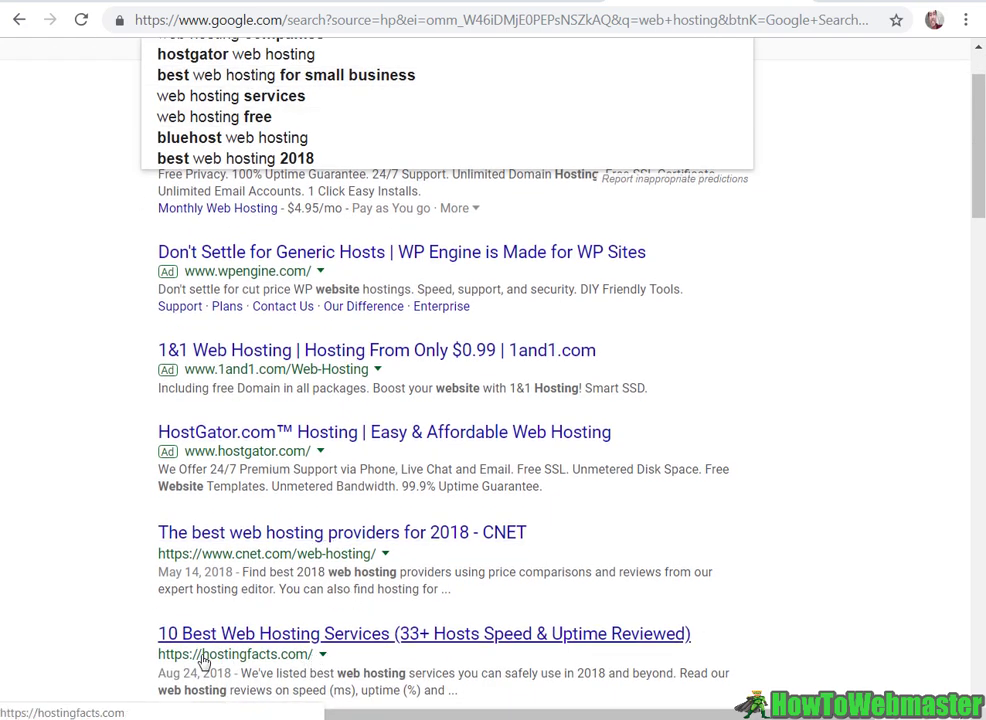
{"action": "scroll", "coordinate": [333, 497], "scroll_direction": "up", "scroll_amount": 1}
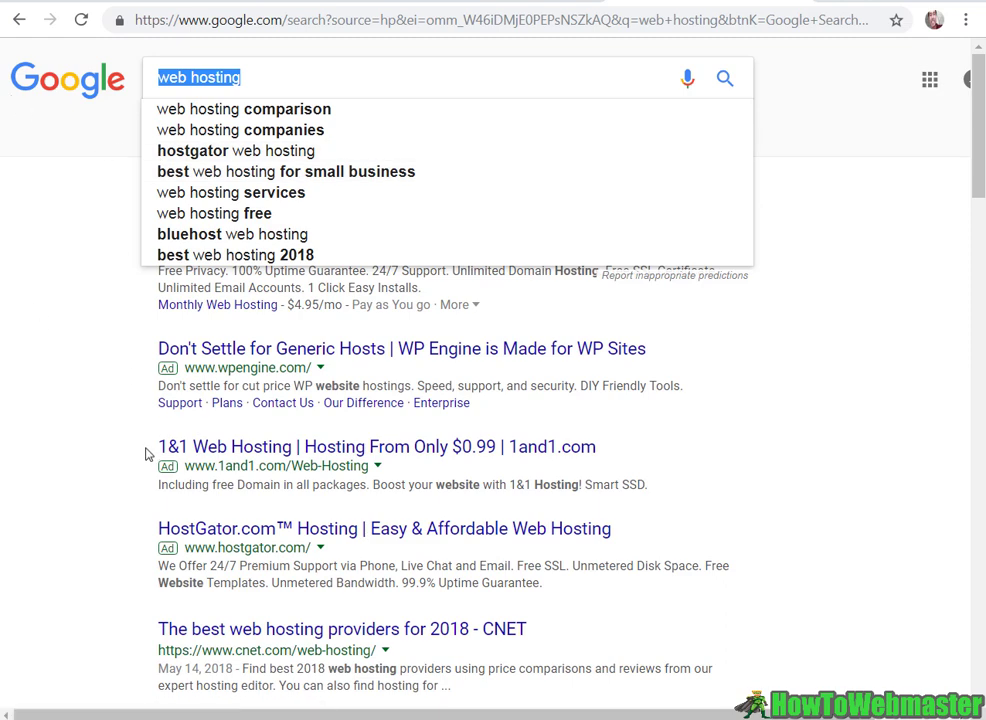
{"action": "scroll", "coordinate": [146, 432], "scroll_direction": "down", "scroll_amount": 2}
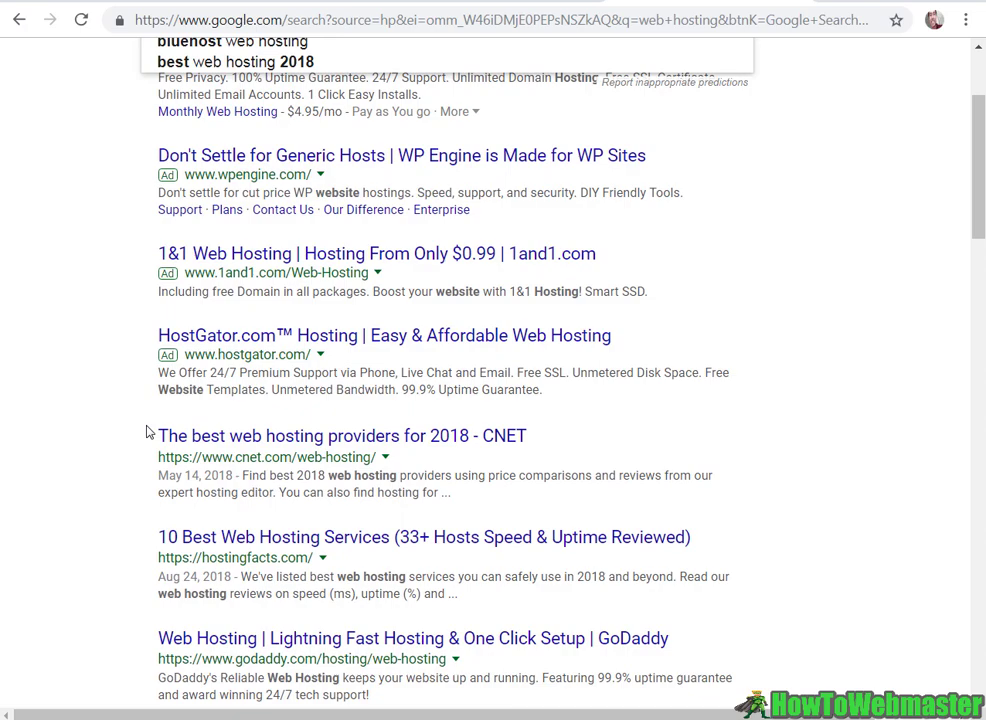
{"action": "scroll", "coordinate": [178, 424], "scroll_direction": "up", "scroll_amount": 1}
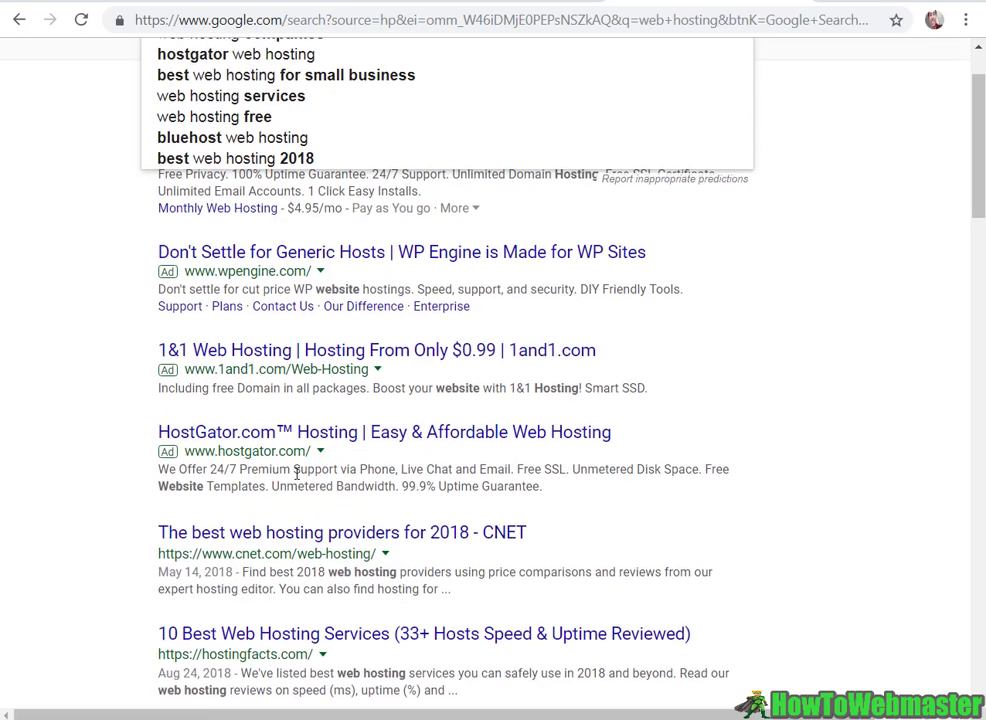
{"action": "scroll", "coordinate": [296, 475], "scroll_direction": "down", "scroll_amount": 2}
{"action": "scroll", "coordinate": [296, 475], "scroll_direction": "down", "scroll_amount": 4}
{"action": "scroll", "coordinate": [308, 200], "scroll_direction": "down", "scroll_amount": 3}
{"action": "scroll", "coordinate": [308, 264], "scroll_direction": "up", "scroll_amount": 3}
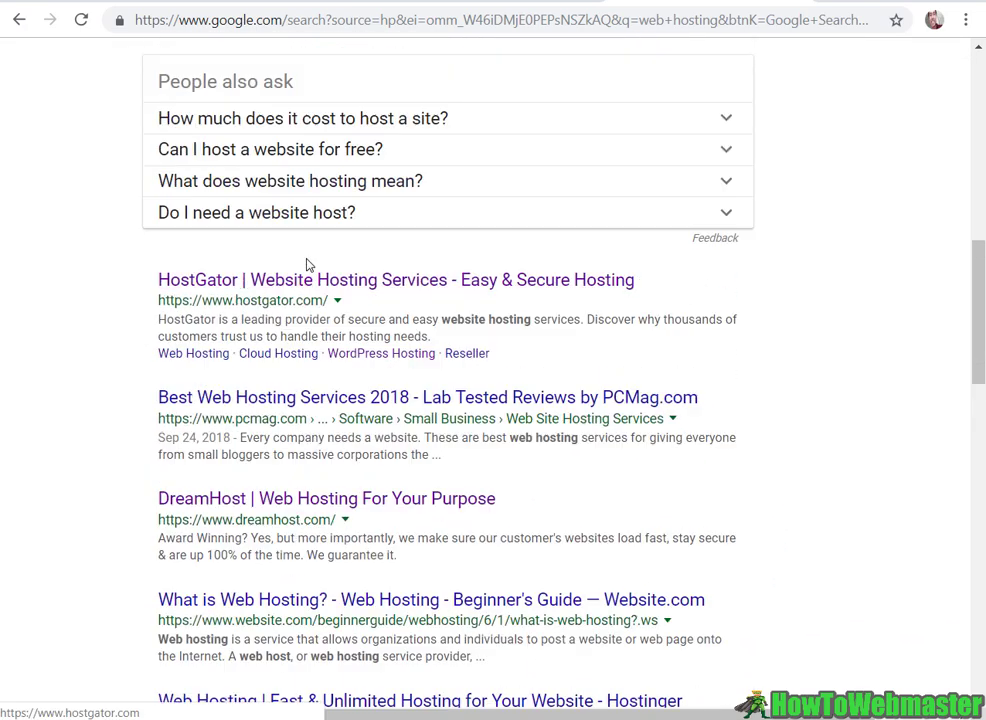
{"action": "scroll", "coordinate": [308, 264], "scroll_direction": "up", "scroll_amount": 5}
{"action": "scroll", "coordinate": [298, 265], "scroll_direction": "up", "scroll_amount": 1}
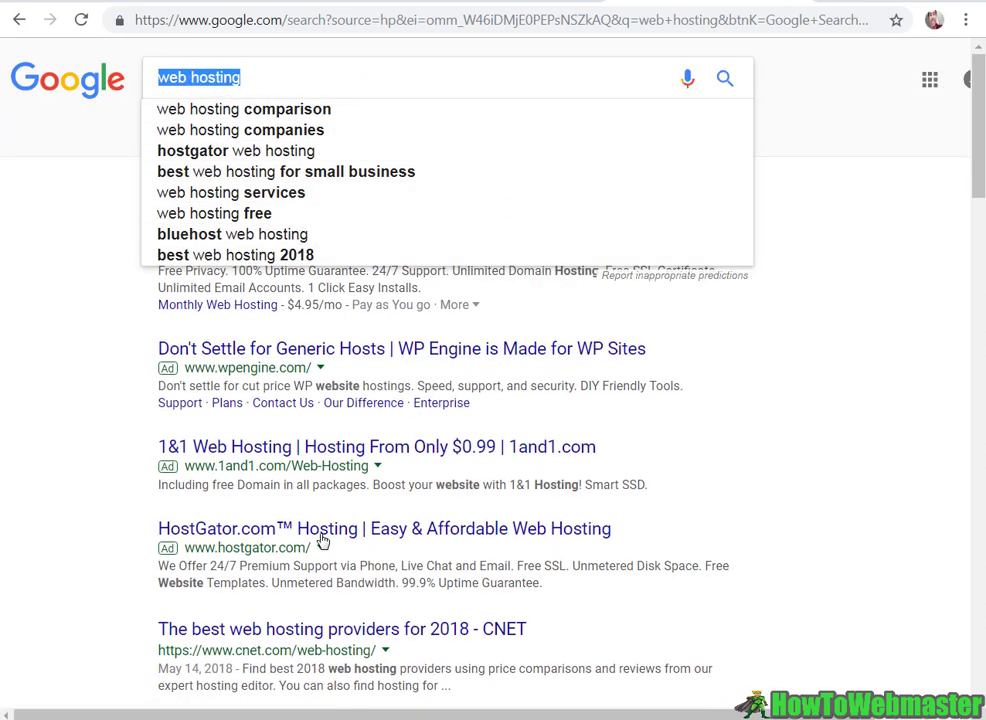
{"action": "scroll", "coordinate": [326, 541], "scroll_direction": "down", "scroll_amount": 5}
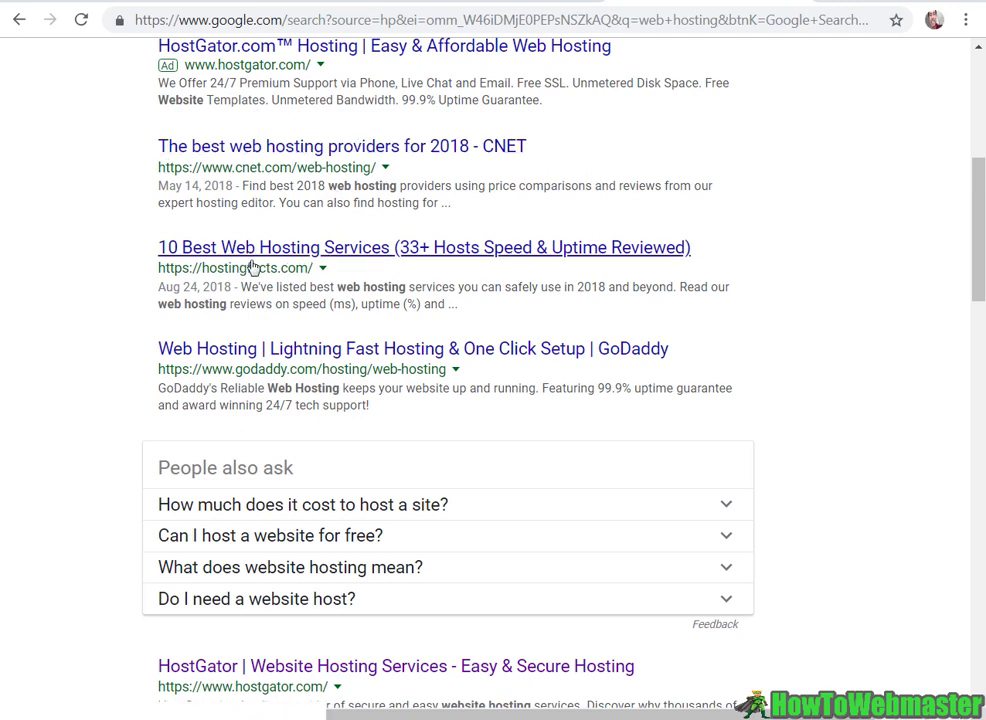
{"action": "scroll", "coordinate": [363, 278], "scroll_direction": "up", "scroll_amount": 2}
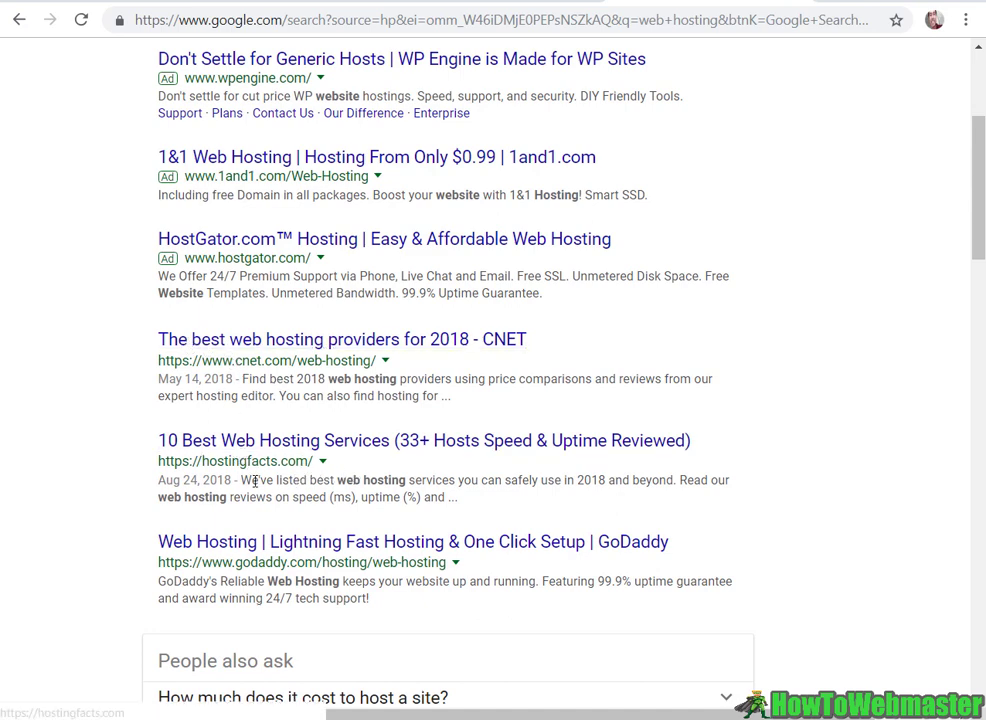
{"action": "key", "text": "slash"}
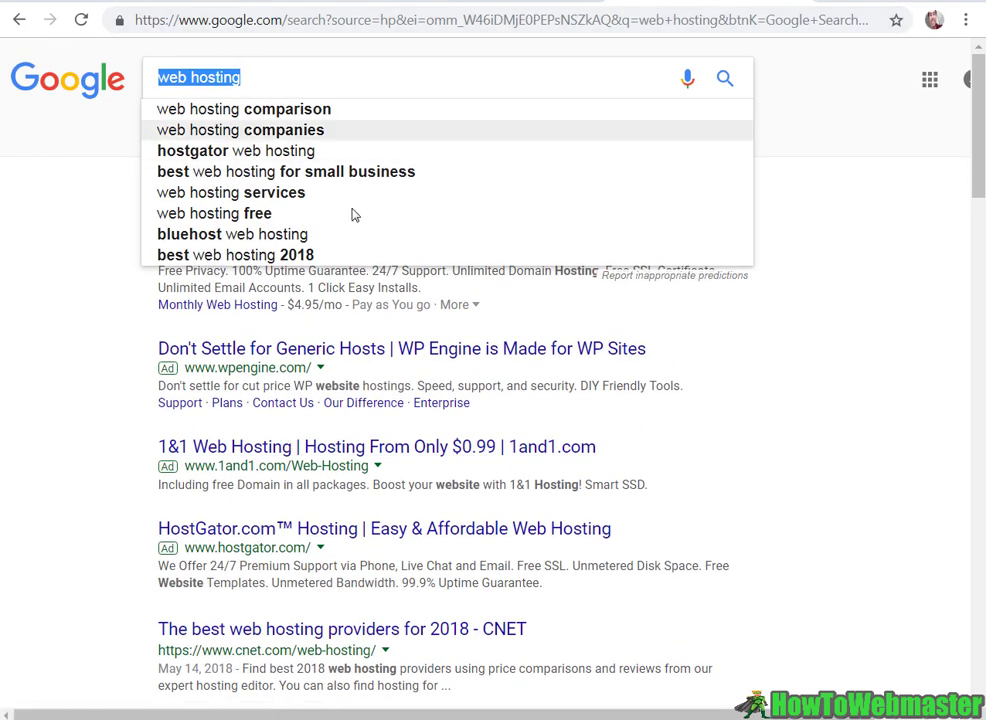
{"action": "left_click", "coordinate": [120, 2]}
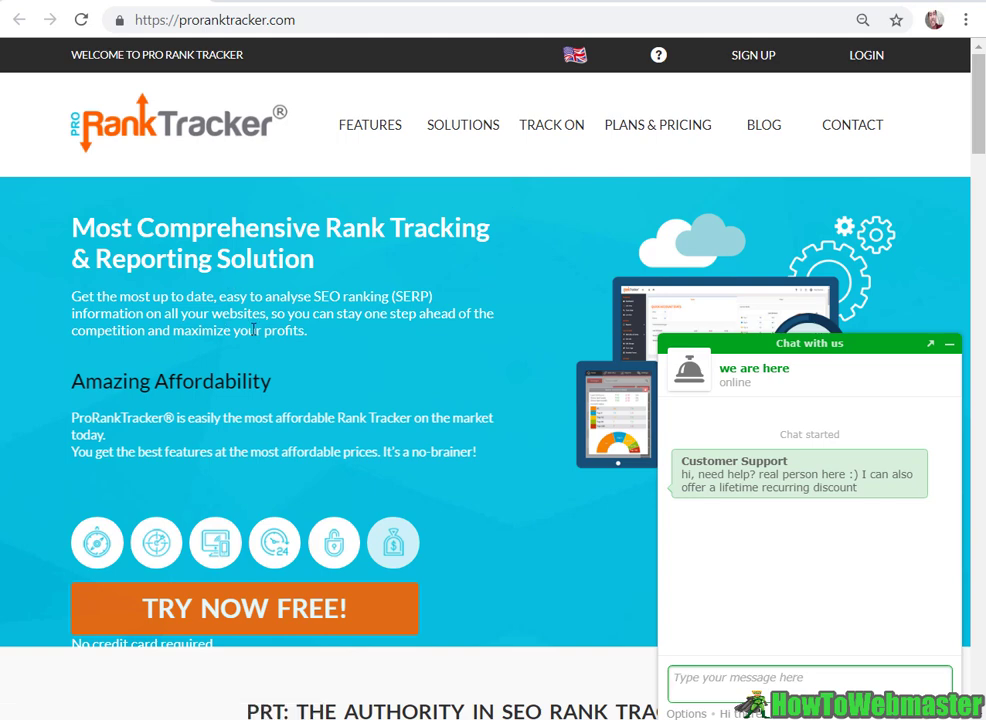
{"action": "left_click", "coordinate": [672, 3]}
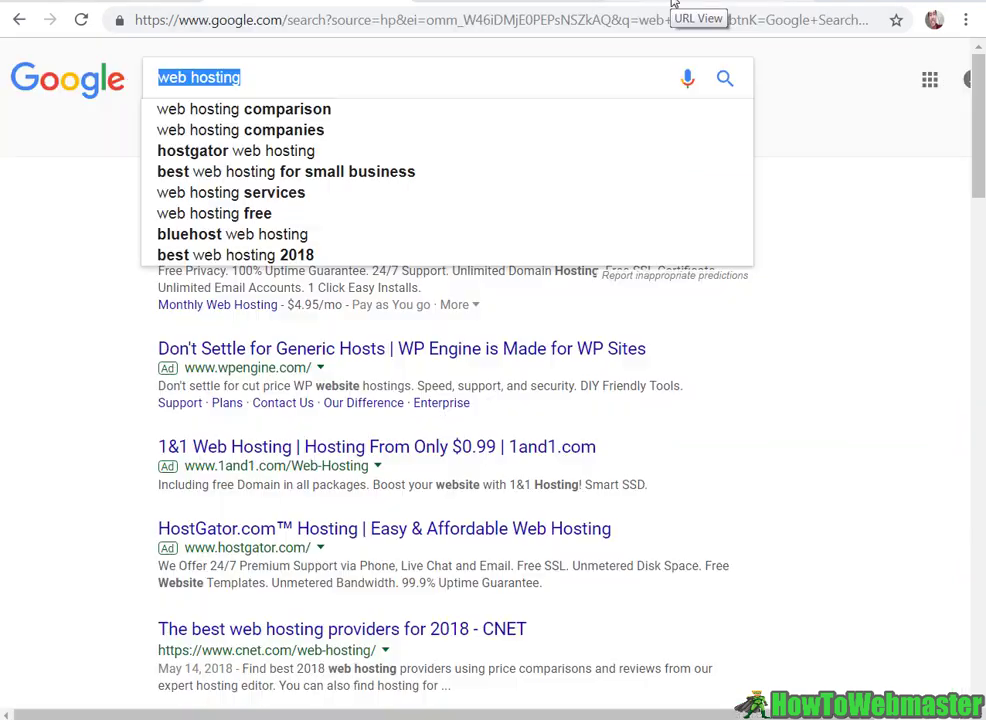
{"action": "left_click", "coordinate": [840, 367]}
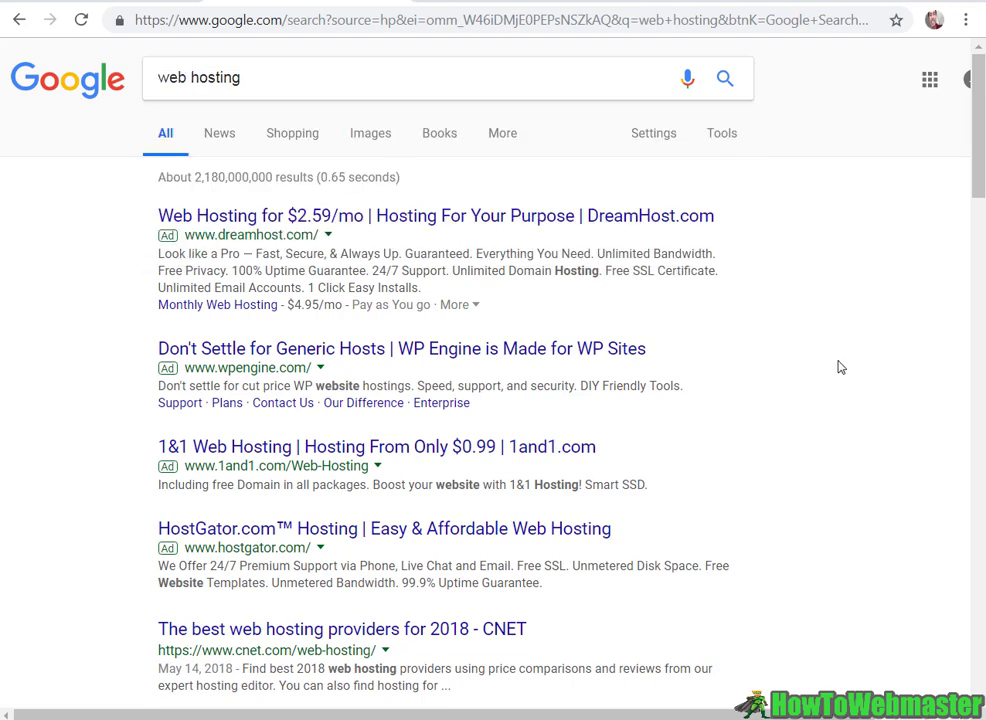
{"action": "left_click", "coordinate": [168, 3]}
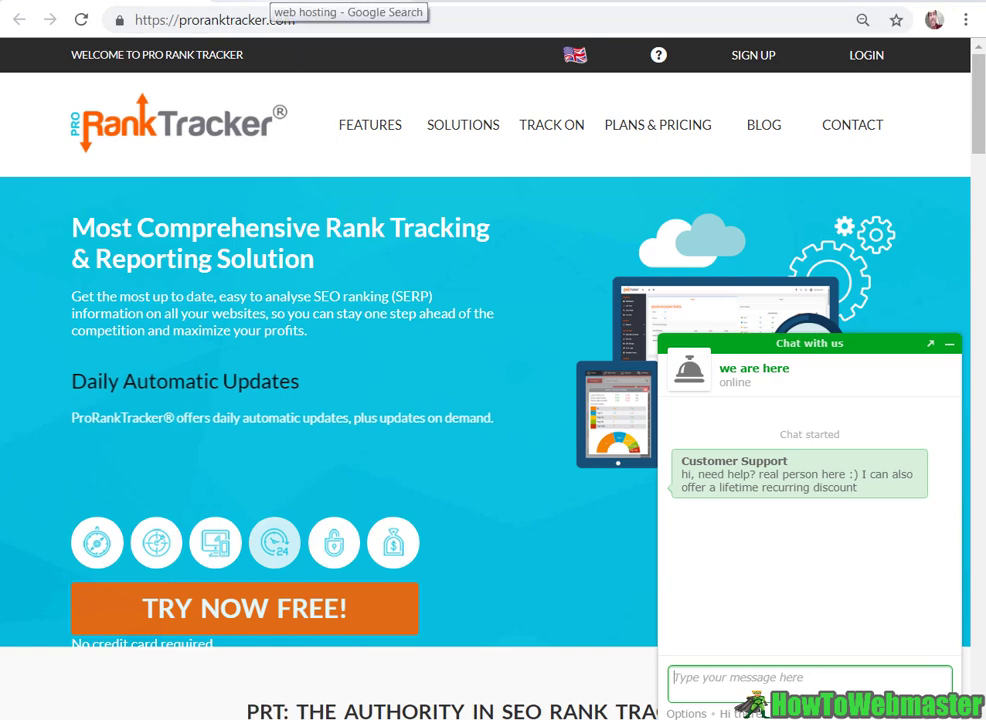
{"action": "left_click", "coordinate": [265, 3]}
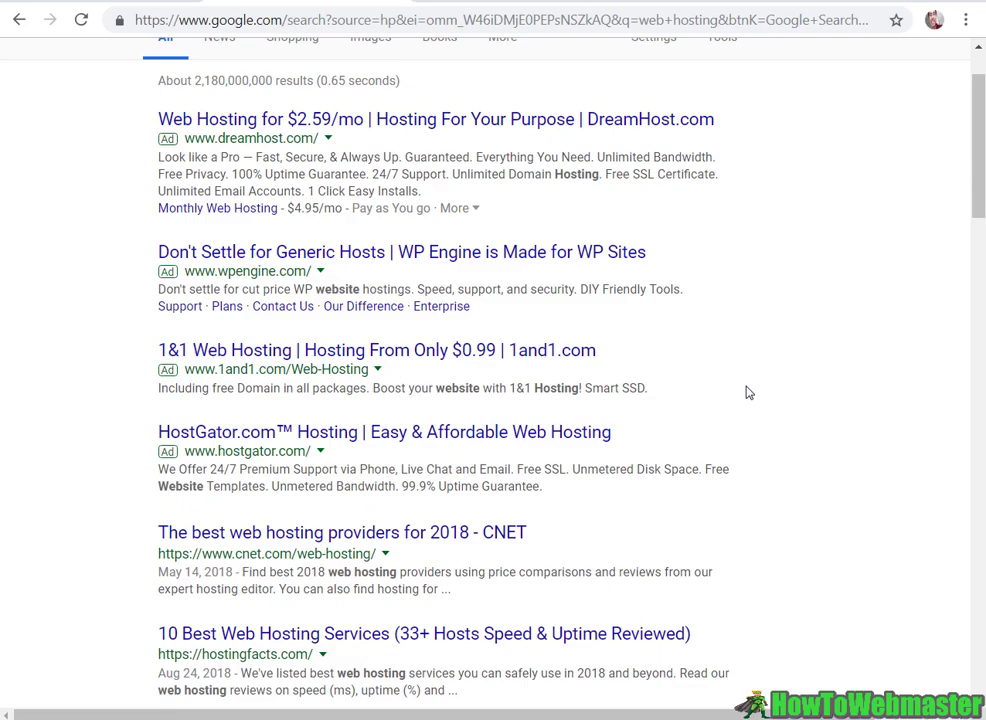
Step: Scroll up and down through the Google results for web hosting
{"action": "scroll", "coordinate": [748, 392], "scroll_direction": "down", "scroll_amount": 1}
{"action": "scroll", "coordinate": [748, 392], "scroll_direction": "down", "scroll_amount": 5}
{"action": "scroll", "coordinate": [748, 392], "scroll_direction": "down", "scroll_amount": 4}
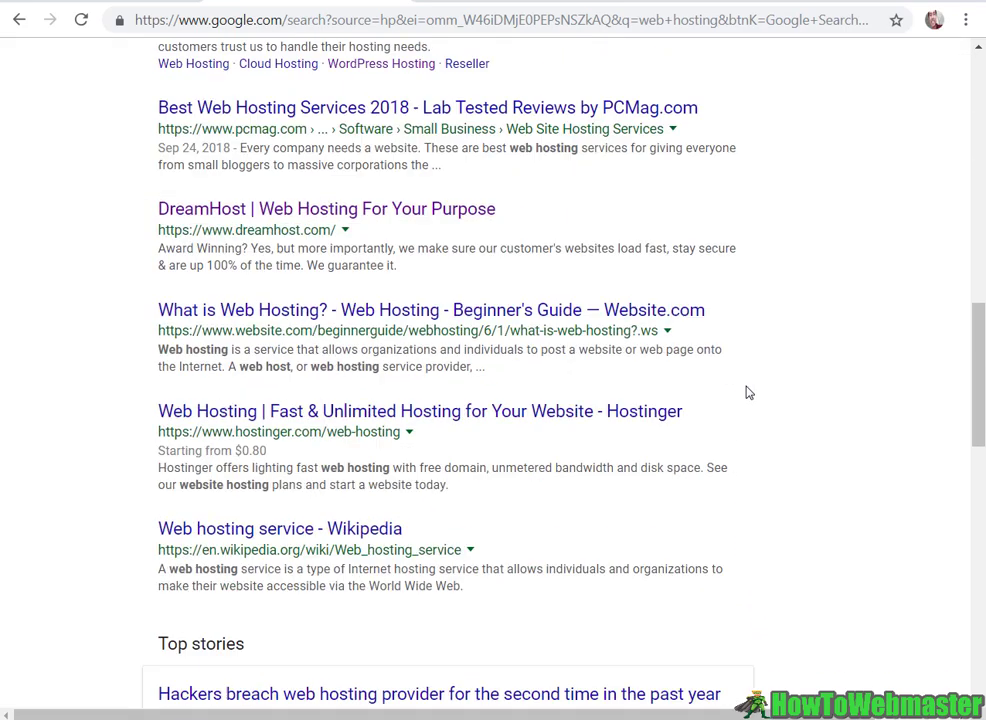
{"action": "scroll", "coordinate": [748, 392], "scroll_direction": "down", "scroll_amount": 4}
{"action": "scroll", "coordinate": [748, 392], "scroll_direction": "down", "scroll_amount": 5}
{"action": "scroll", "coordinate": [746, 391], "scroll_direction": "down", "scroll_amount": 2}
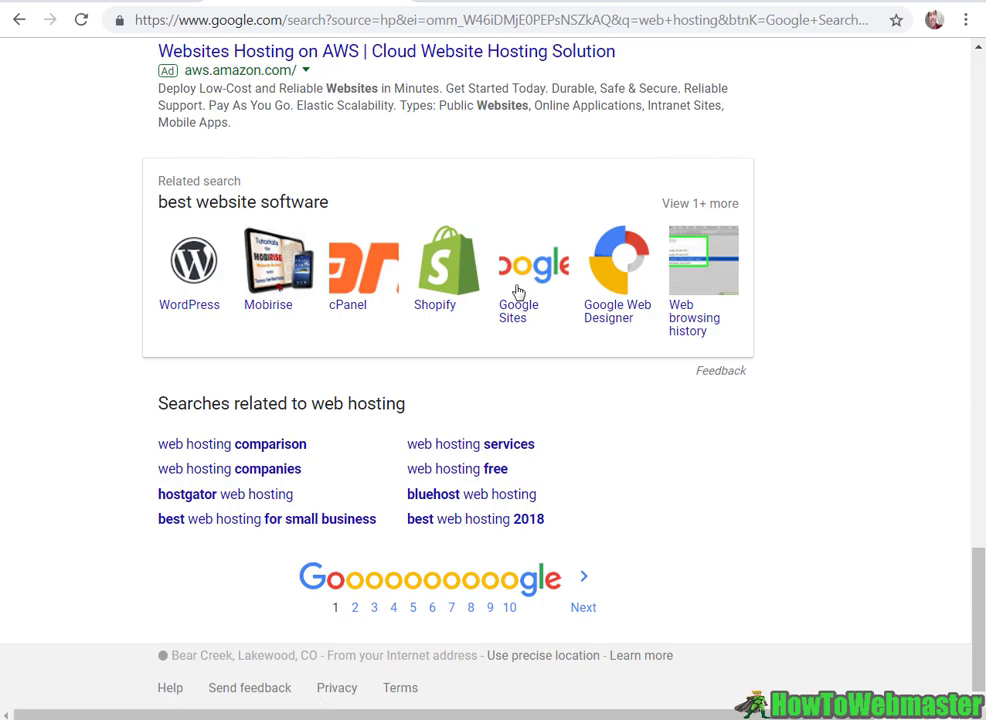
{"action": "scroll", "coordinate": [521, 312], "scroll_direction": "up", "scroll_amount": 1}
{"action": "scroll", "coordinate": [521, 312], "scroll_direction": "up", "scroll_amount": 3}
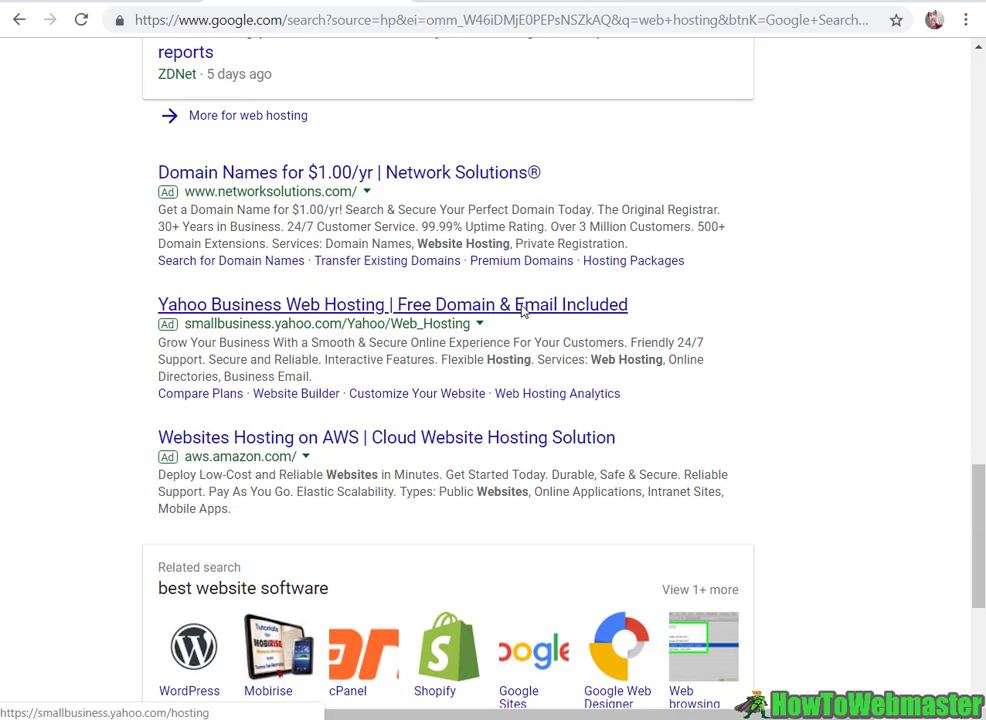
{"action": "scroll", "coordinate": [521, 312], "scroll_direction": "down", "scroll_amount": 1}
{"action": "scroll", "coordinate": [523, 312], "scroll_direction": "down", "scroll_amount": 1}
{"action": "scroll", "coordinate": [526, 320], "scroll_direction": "down", "scroll_amount": 2}
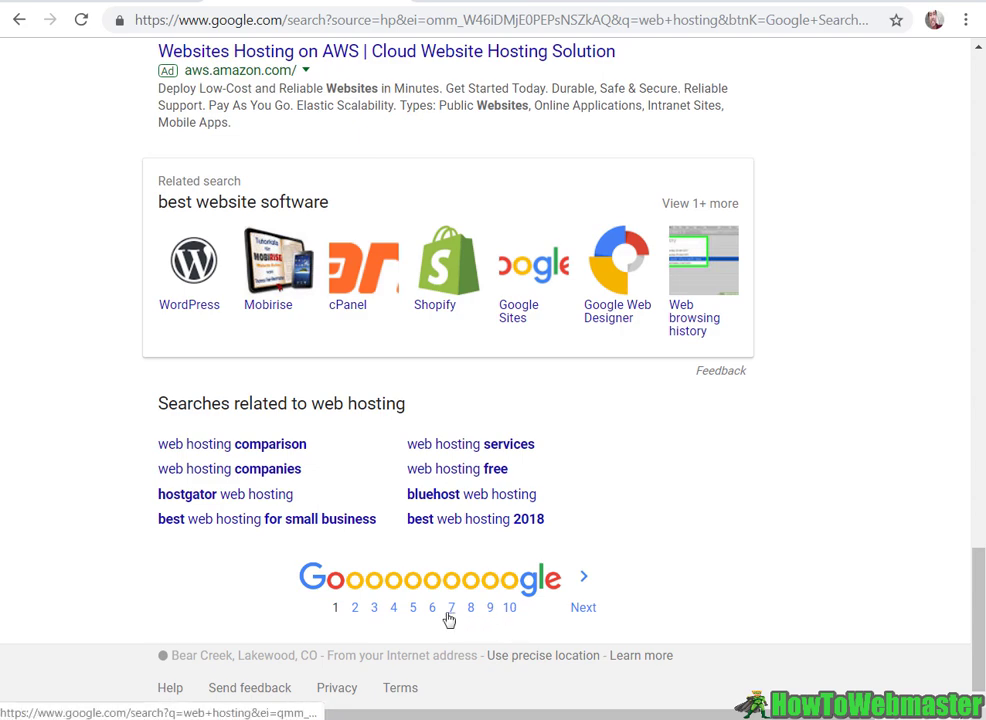
{"action": "scroll", "coordinate": [503, 498], "scroll_direction": "up", "scroll_amount": 3}
{"action": "scroll", "coordinate": [506, 500], "scroll_direction": "up", "scroll_amount": 2}
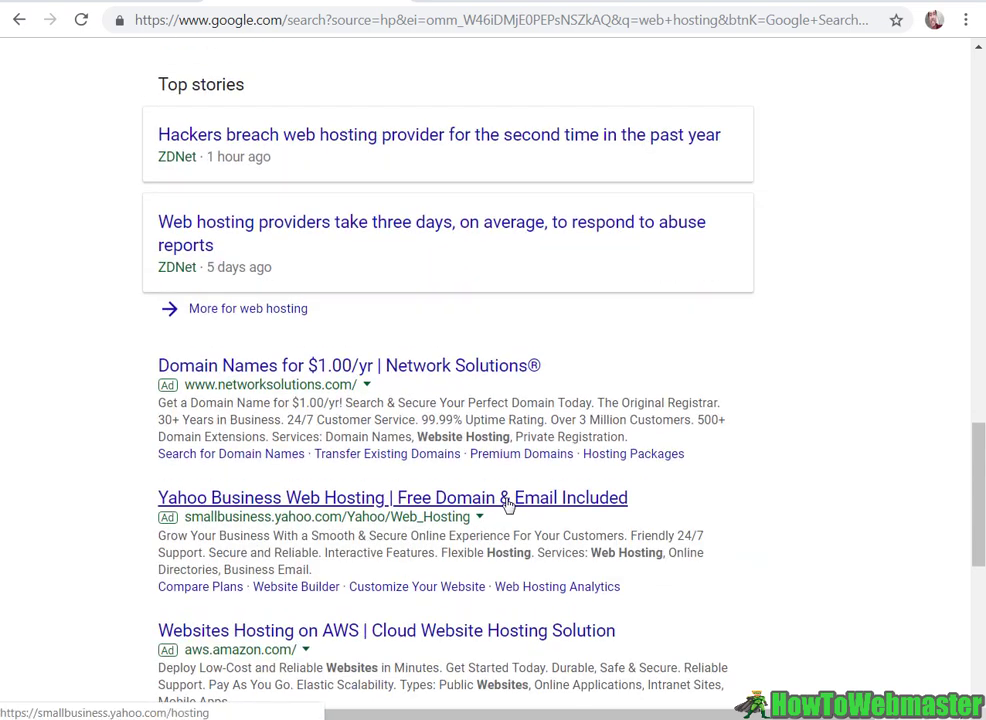
{"action": "scroll", "coordinate": [508, 506], "scroll_direction": "up", "scroll_amount": 4}
{"action": "scroll", "coordinate": [505, 490], "scroll_direction": "up", "scroll_amount": 4}
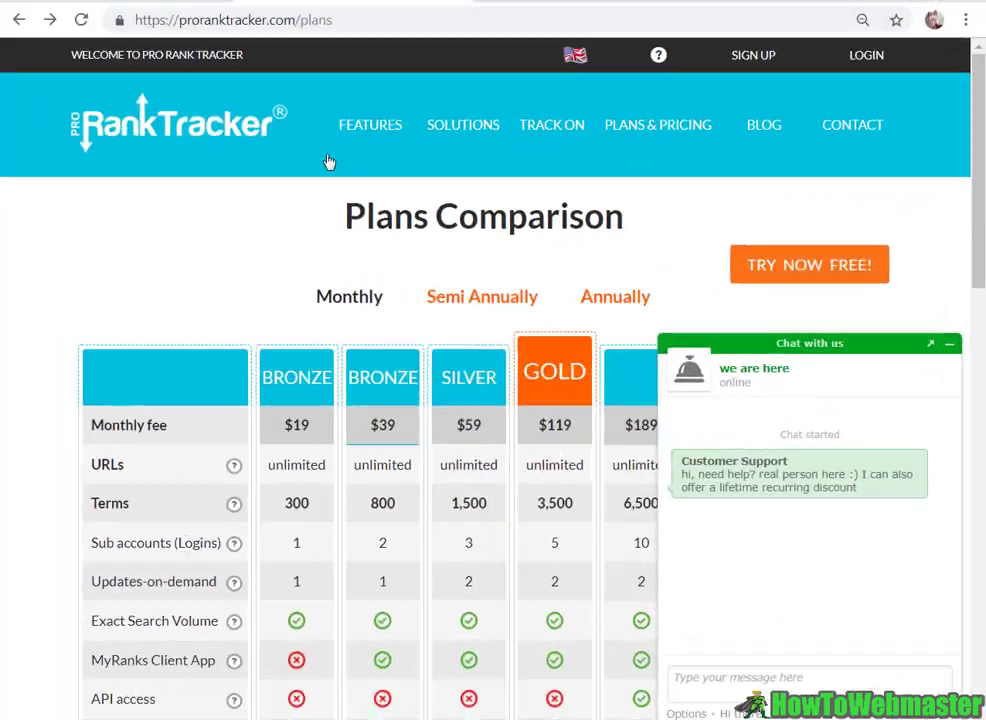
Step: Scroll the plans table and highlight the Free Evaluation Plan's limit of 20 terms and 2 URLs
{"action": "scroll", "coordinate": [458, 262], "scroll_direction": "down", "scroll_amount": 1}
{"action": "scroll", "coordinate": [458, 262], "scroll_direction": "down", "scroll_amount": 3}
{"action": "scroll", "coordinate": [458, 262], "scroll_direction": "down", "scroll_amount": 4}
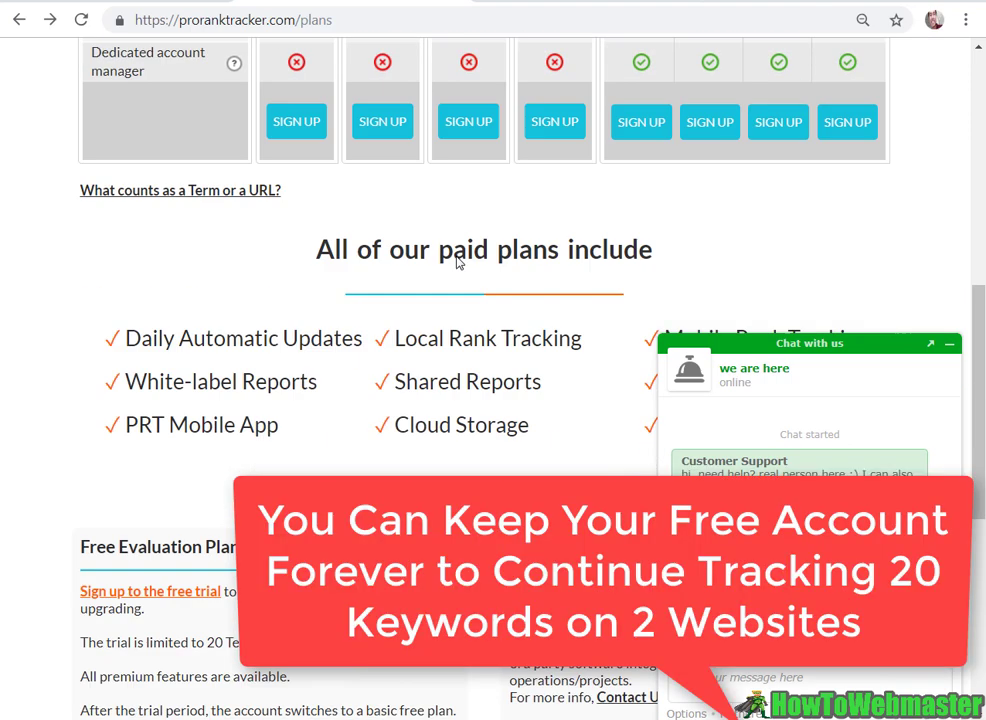
{"action": "scroll", "coordinate": [458, 258], "scroll_direction": "down", "scroll_amount": 4}
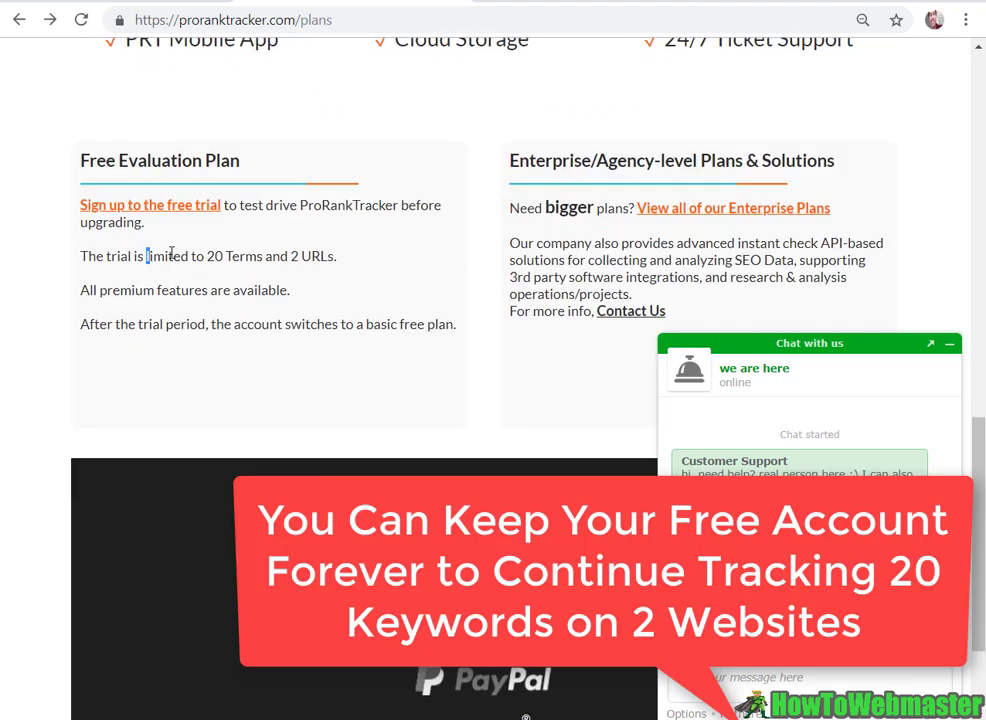
{"action": "left_click_drag", "start_coordinate": [171, 253], "coordinate": [361, 262]}
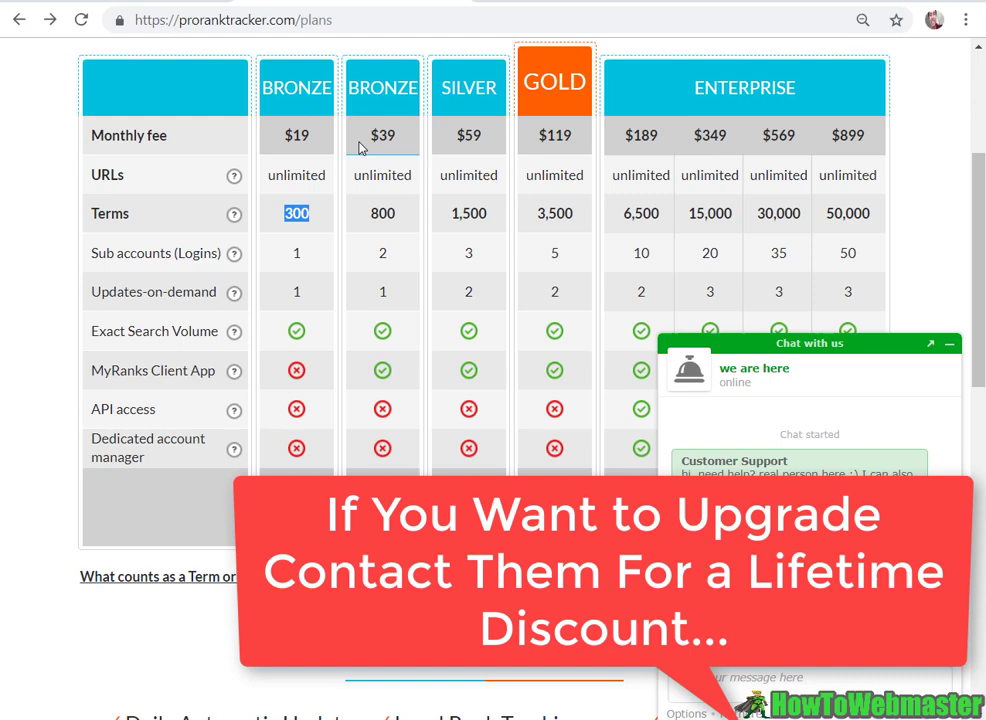
{"action": "scroll", "coordinate": [681, 152], "scroll_direction": "down", "scroll_amount": 1}
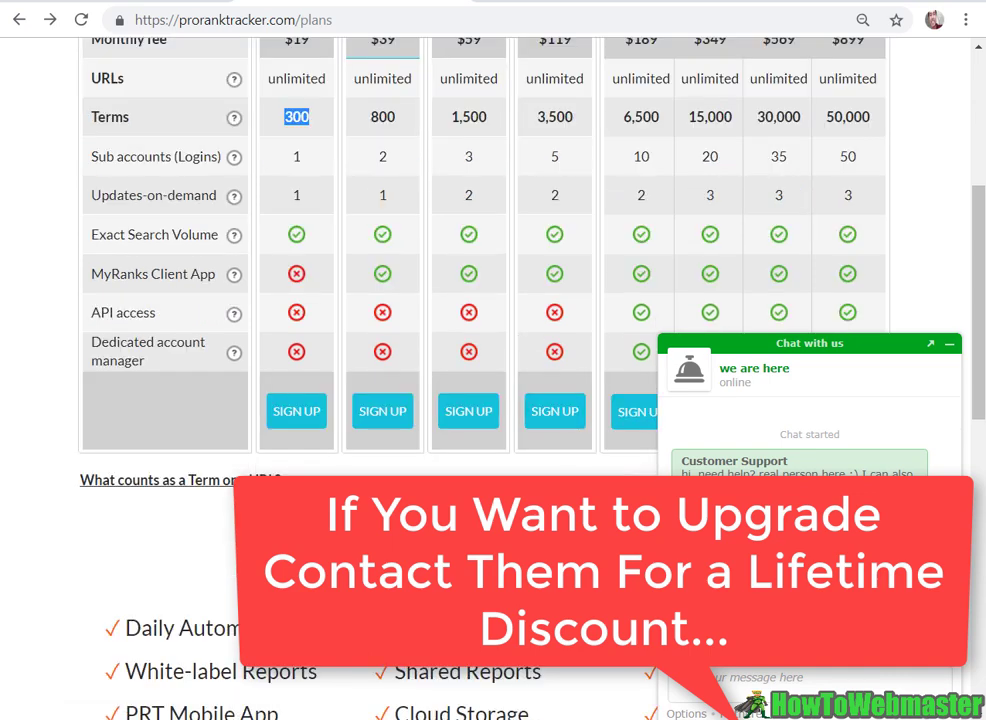
{"action": "scroll", "coordinate": [490, 250], "scroll_direction": "up", "scroll_amount": 4}
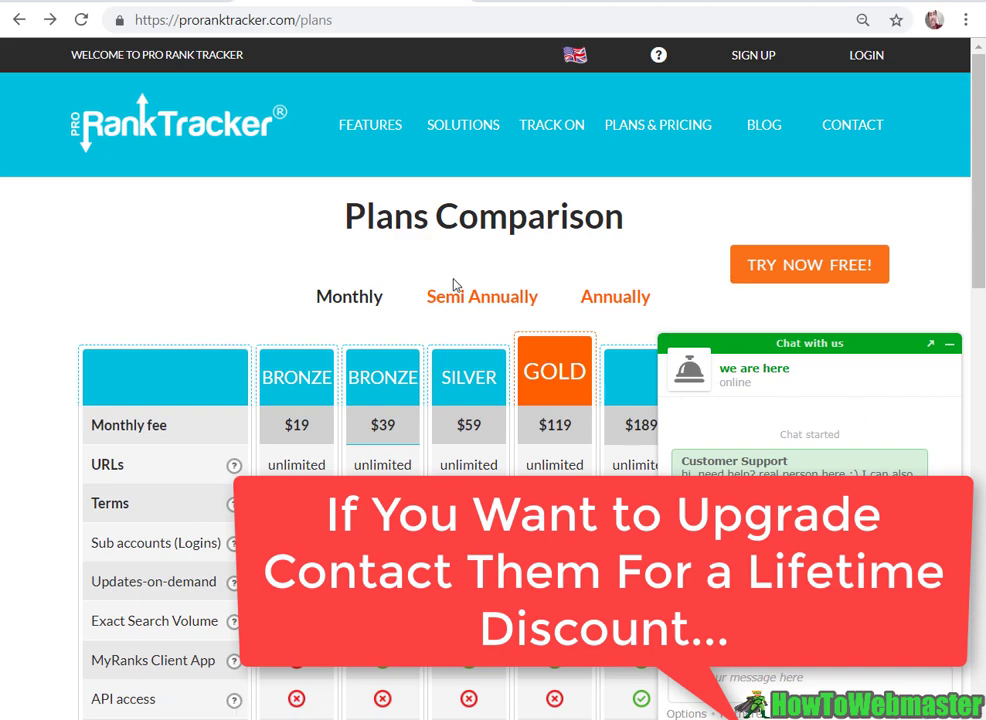
{"action": "scroll", "coordinate": [313, 316], "scroll_direction": "down", "scroll_amount": 5}
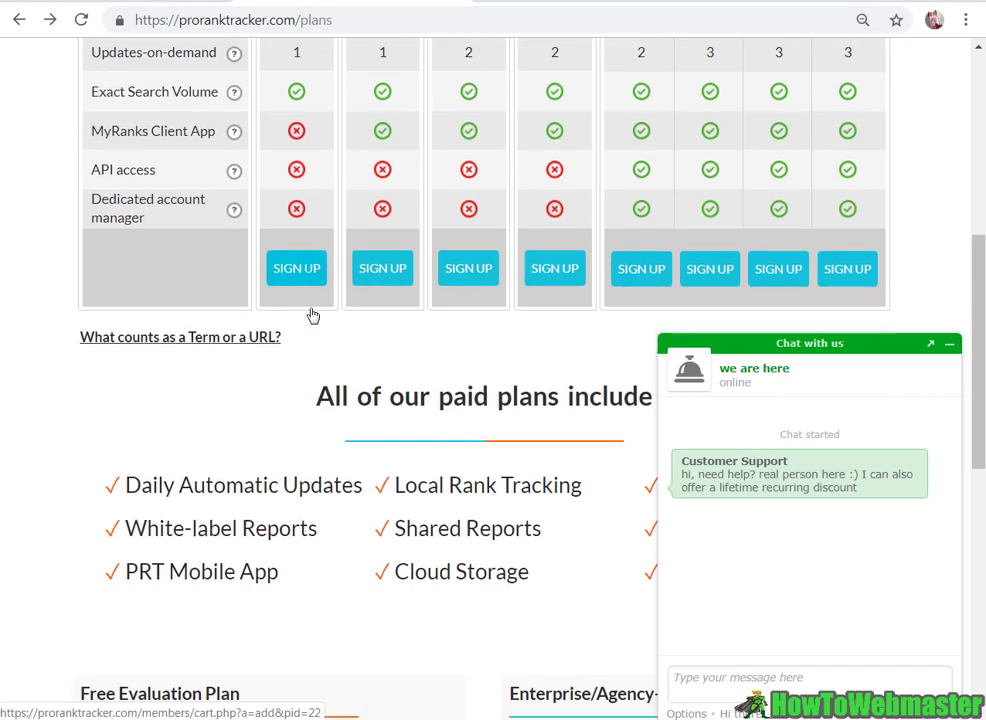
{"action": "scroll", "coordinate": [313, 316], "scroll_direction": "down", "scroll_amount": 4}
{"action": "scroll", "coordinate": [315, 321], "scroll_direction": "down", "scroll_amount": 2}
{"action": "left_click_drag", "start_coordinate": [212, 258], "coordinate": [331, 256]}
{"action": "scroll", "coordinate": [331, 256], "scroll_direction": "up", "scroll_amount": 2}
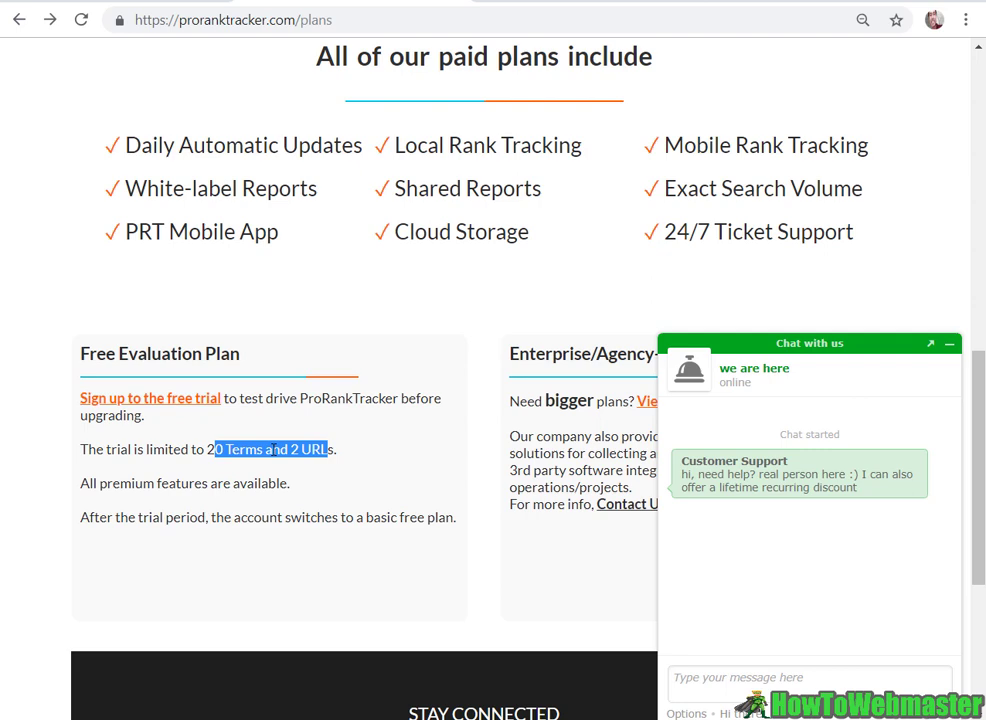
Step: Go back to the URL View, minimize the chat widget, and show the Add URLs & Terms options
{"action": "key", "text": "alt+Left"}
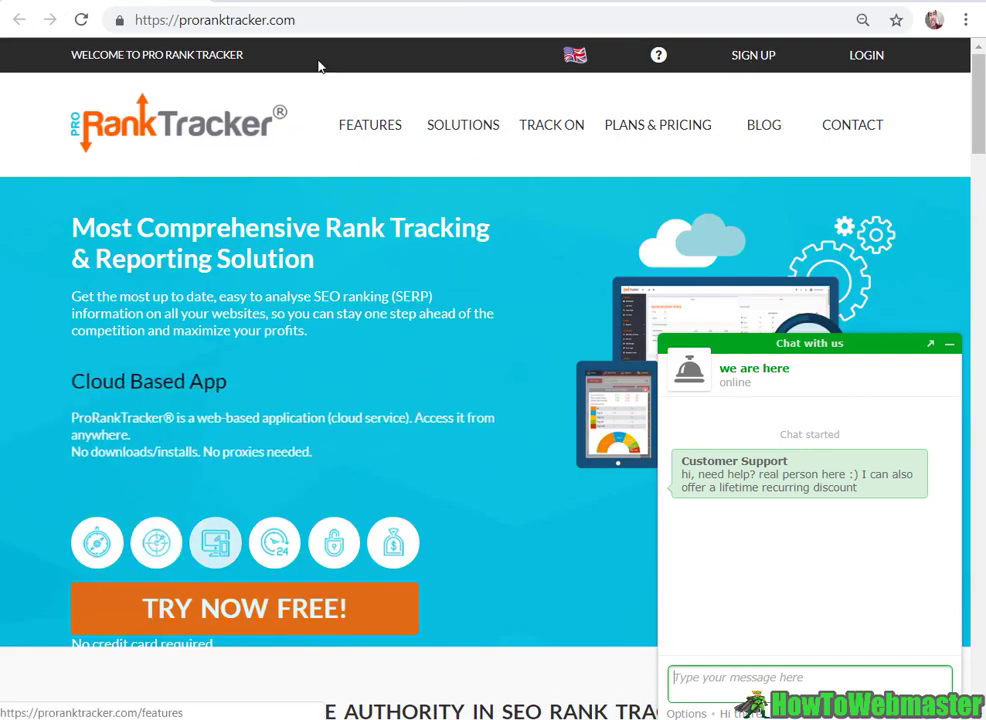
{"action": "scroll", "coordinate": [200, 370], "scroll_direction": "down", "scroll_amount": 2}
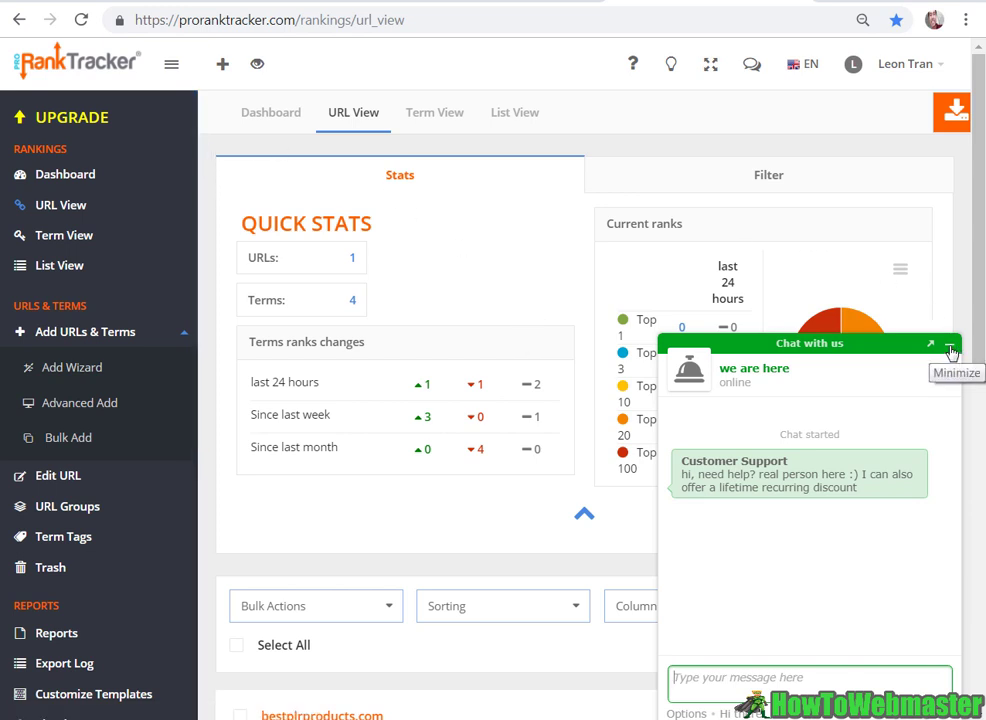
{"action": "left_click", "coordinate": [951, 349]}
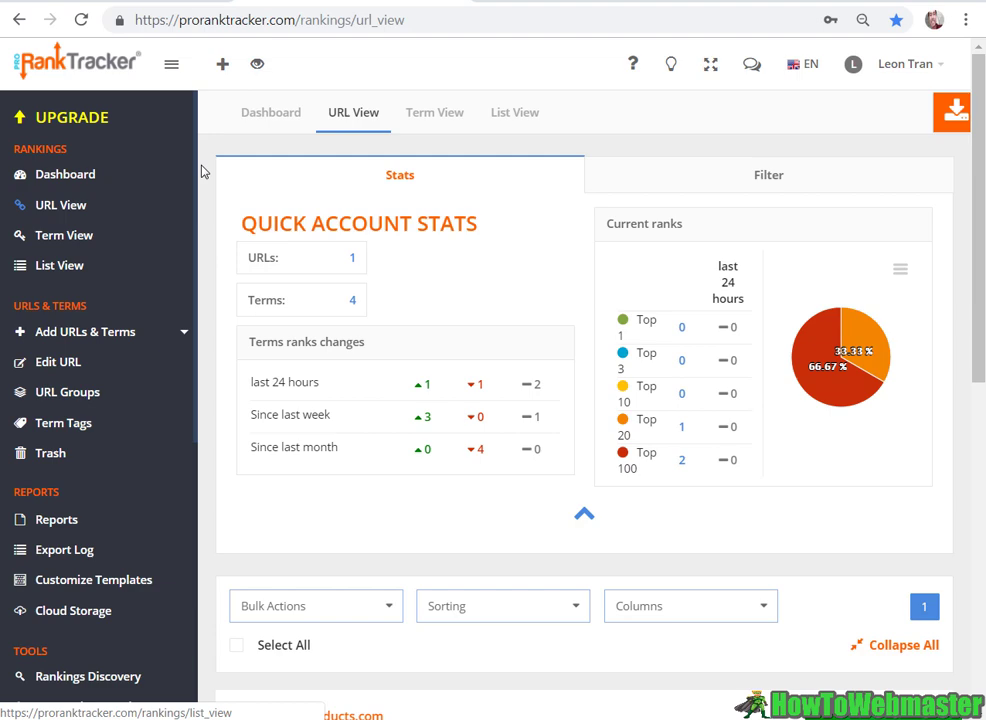
{"action": "scroll", "coordinate": [458, 270], "scroll_direction": "down", "scroll_amount": 3}
{"action": "scroll", "coordinate": [458, 270], "scroll_direction": "down", "scroll_amount": 5}
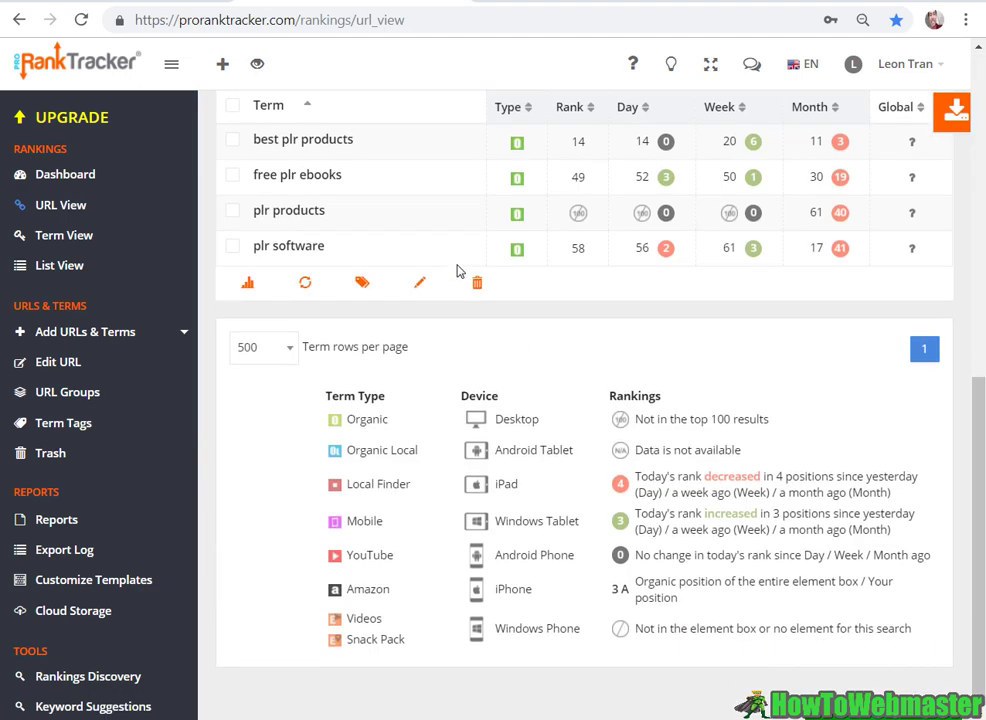
{"action": "scroll", "coordinate": [458, 270], "scroll_direction": "up", "scroll_amount": 5}
{"action": "scroll", "coordinate": [458, 270], "scroll_direction": "up", "scroll_amount": 2}
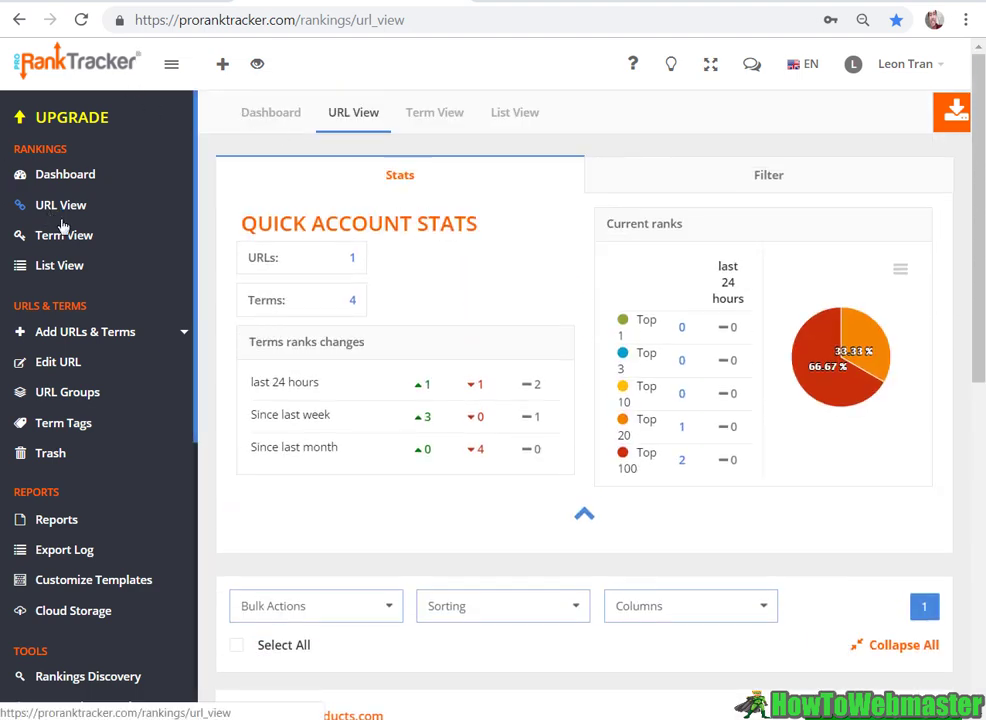
{"action": "left_click", "coordinate": [95, 337]}
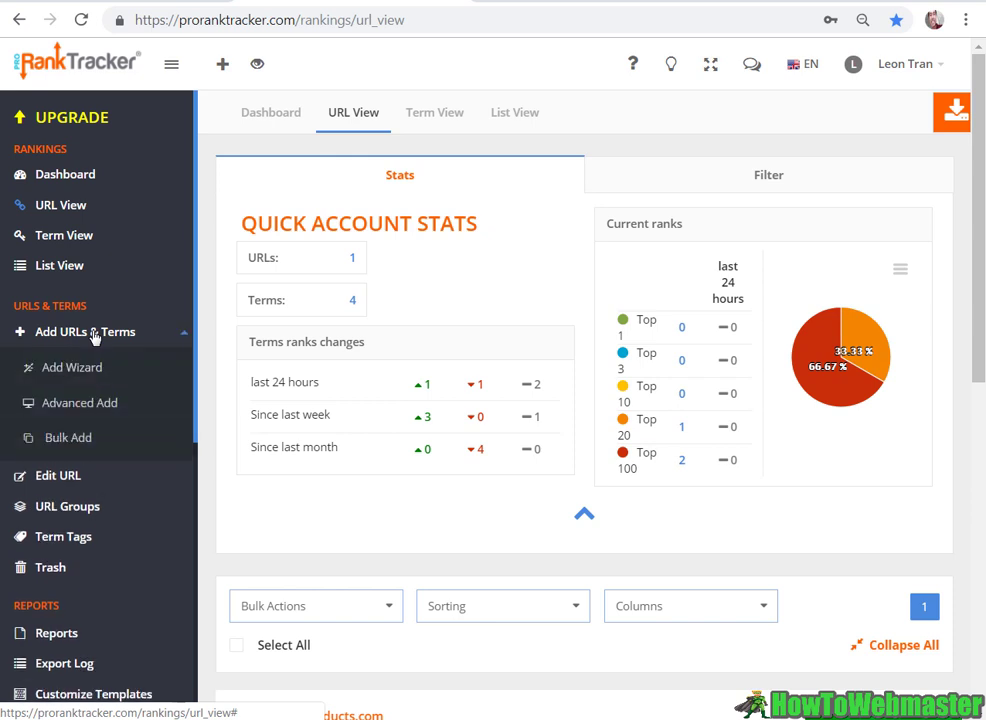
Step: Open the Add Wizard, try Mobile, Local Finder, Amazon and YouTube, then reselect Desktop results
{"action": "left_click", "coordinate": [77, 374]}
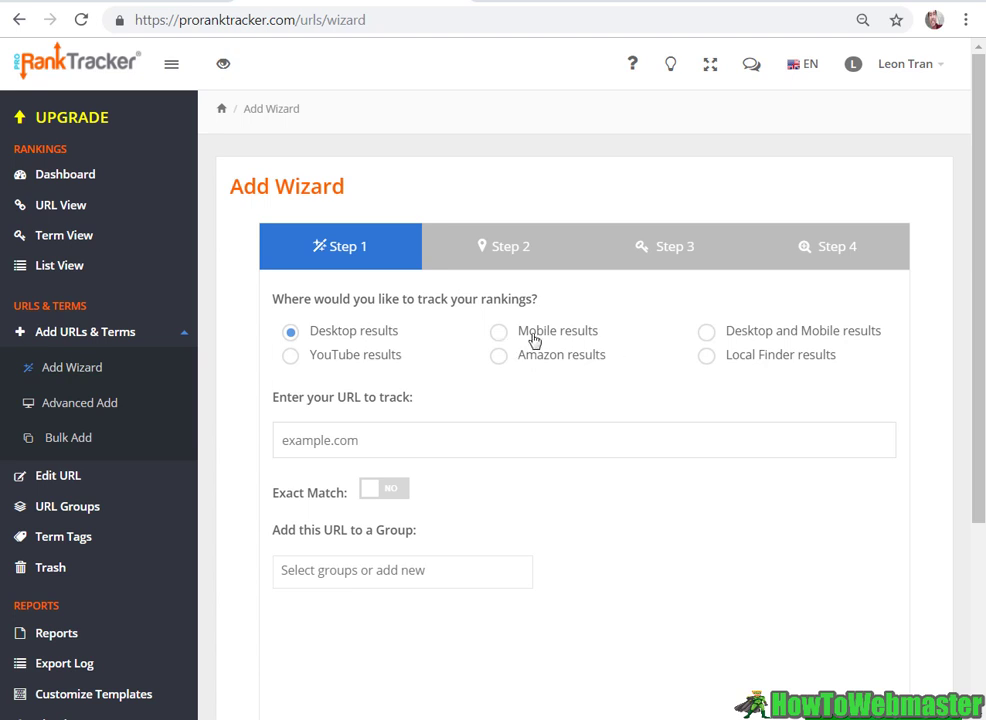
{"action": "left_click", "coordinate": [500, 338]}
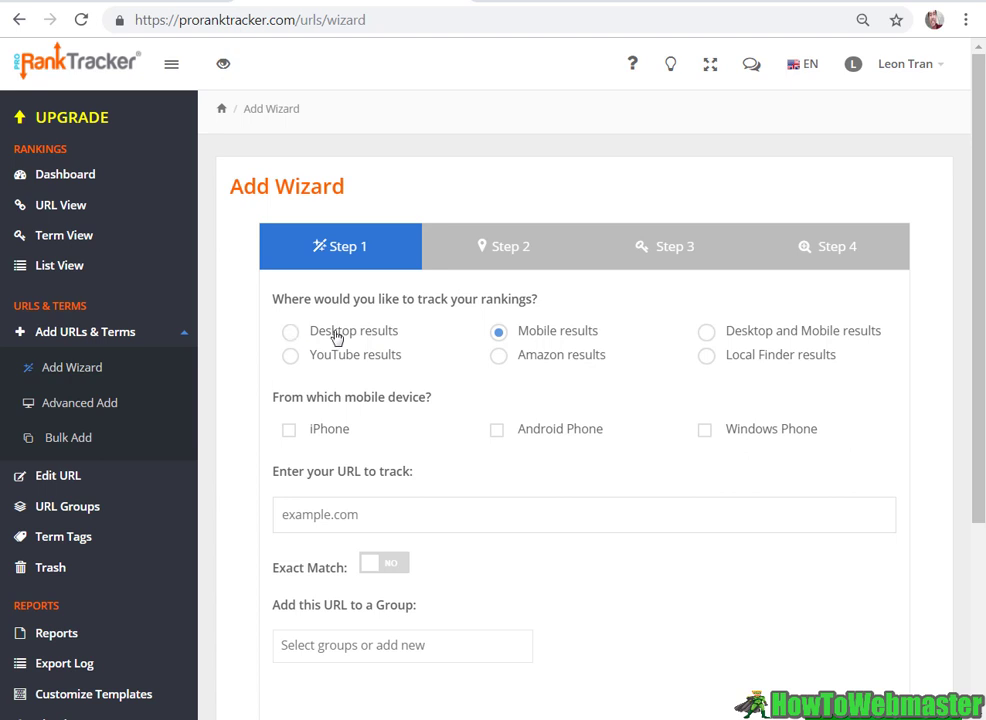
{"action": "left_click", "coordinate": [706, 334]}
{"action": "left_click", "coordinate": [707, 357]}
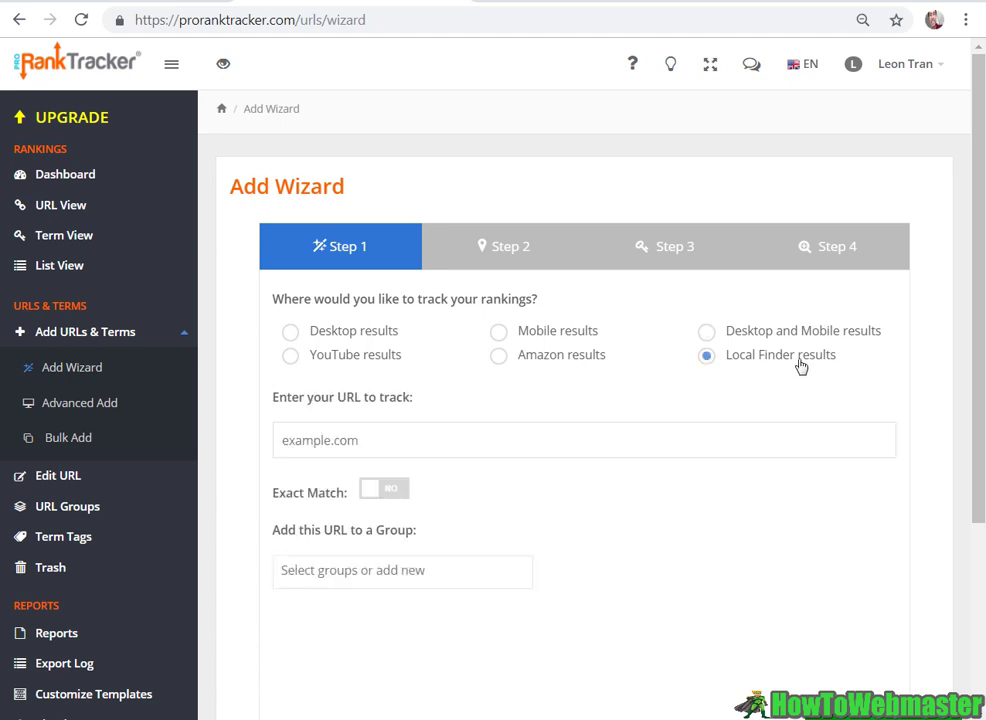
{"action": "left_click", "coordinate": [494, 365]}
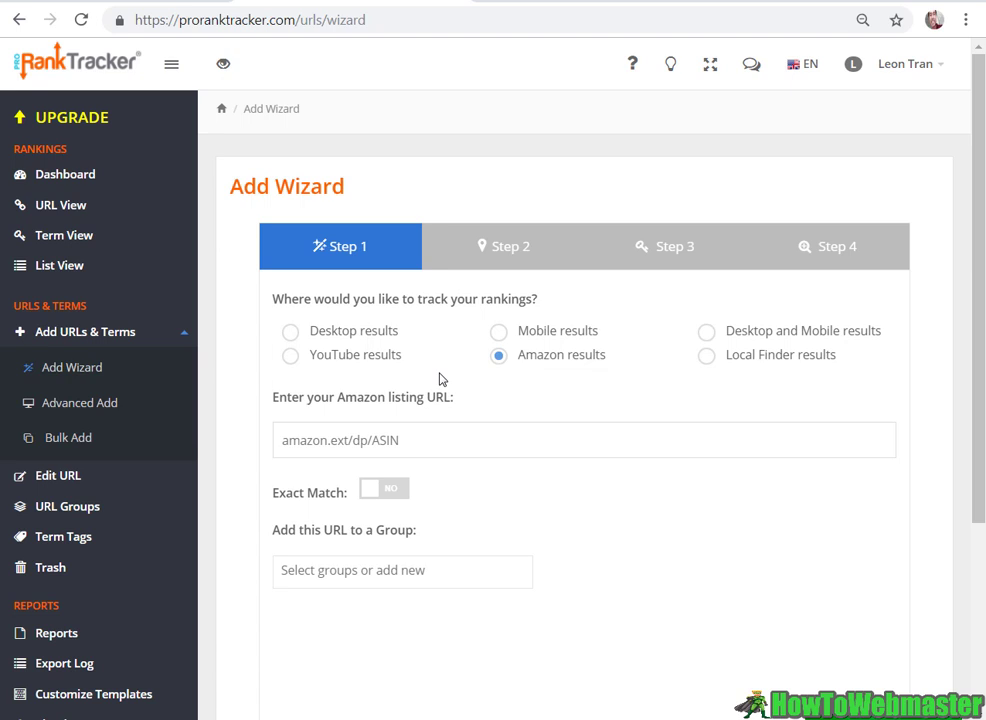
{"action": "left_click", "coordinate": [291, 357]}
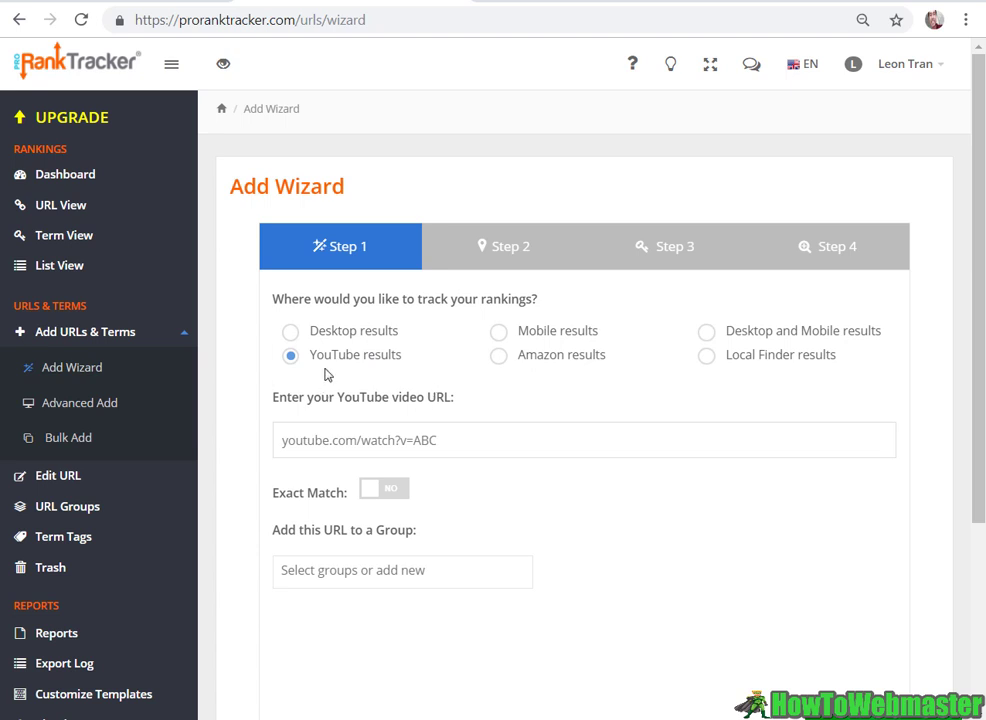
{"action": "left_click", "coordinate": [452, 441]}
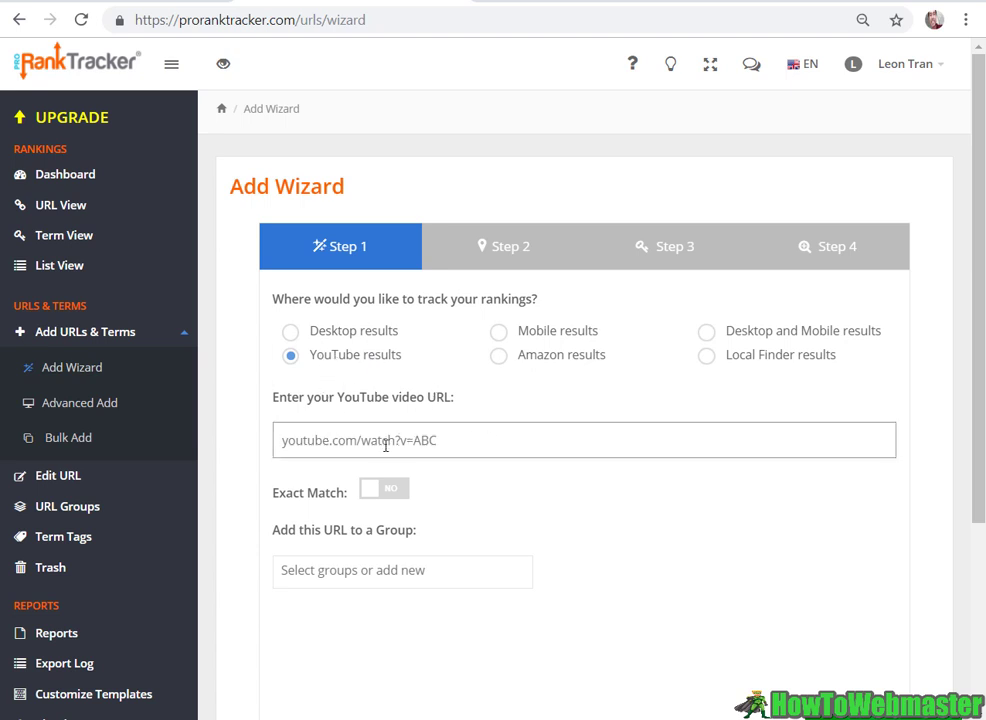
{"action": "left_click", "coordinate": [291, 331]}
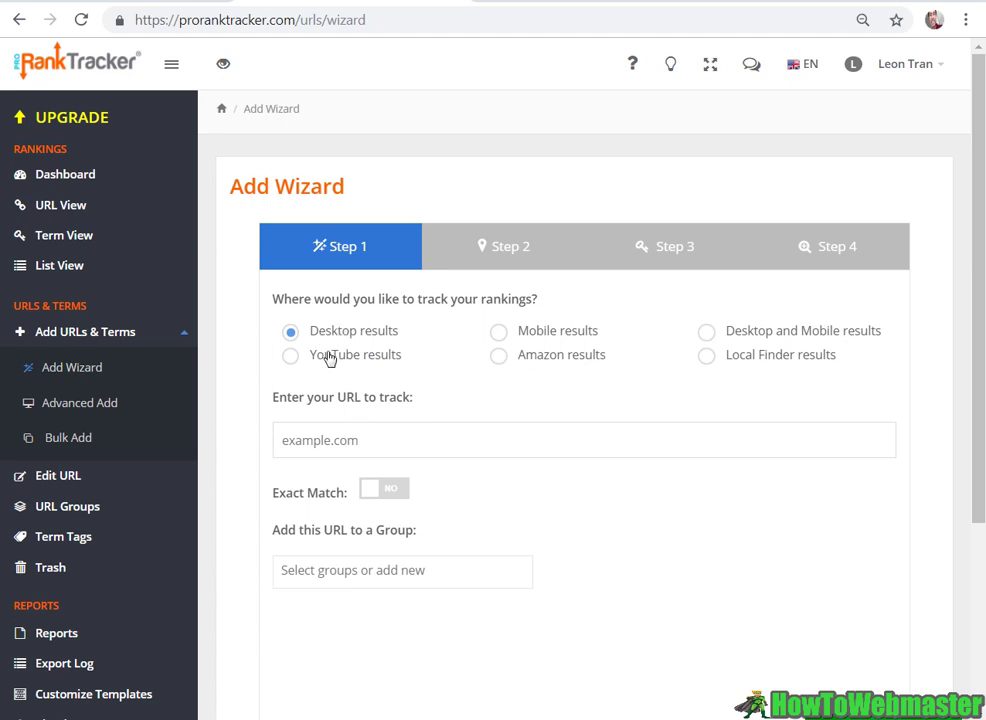
Step: Enter articlespinnerreviews.com as the URL to track
{"action": "left_click", "coordinate": [406, 427]}
{"action": "type", "text": "articlespinnerreviews.com"}
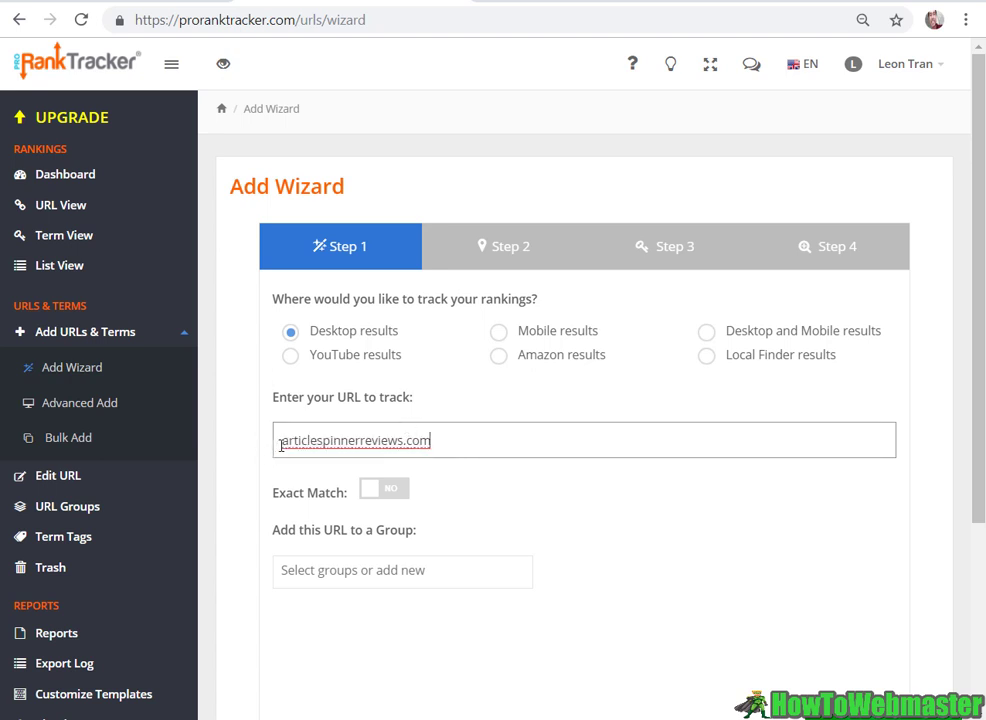
{"action": "left_click_drag", "start_coordinate": [281, 446], "coordinate": [459, 440]}
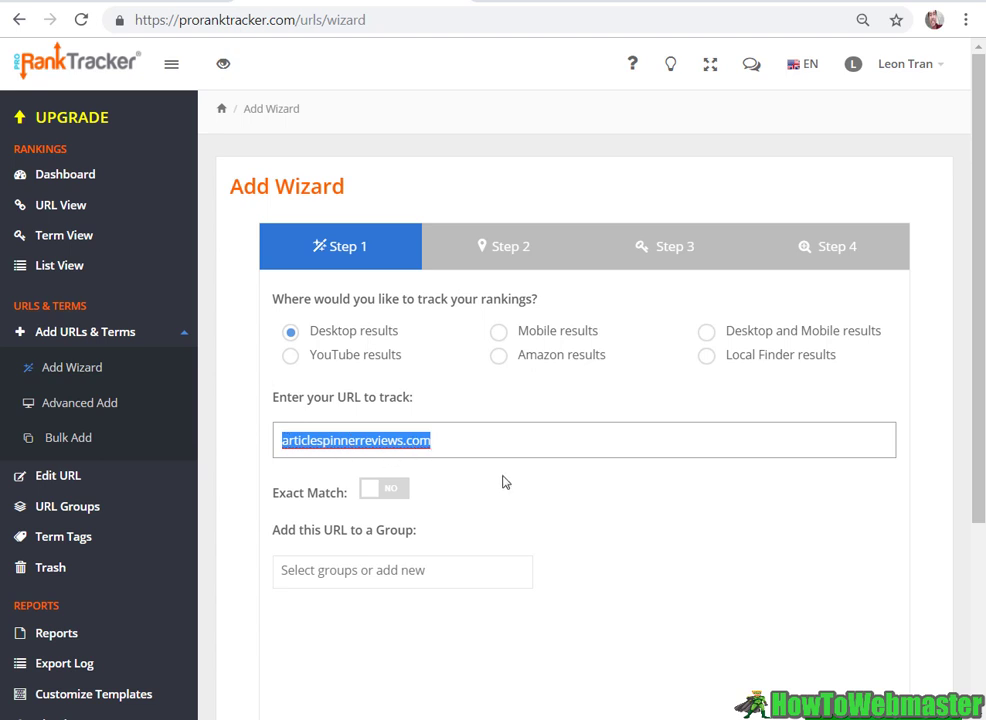
Step: Assign the URL to the 'im reviews' group
{"action": "scroll", "coordinate": [505, 482], "scroll_direction": "down", "scroll_amount": 1}
{"action": "left_click", "coordinate": [449, 473]}
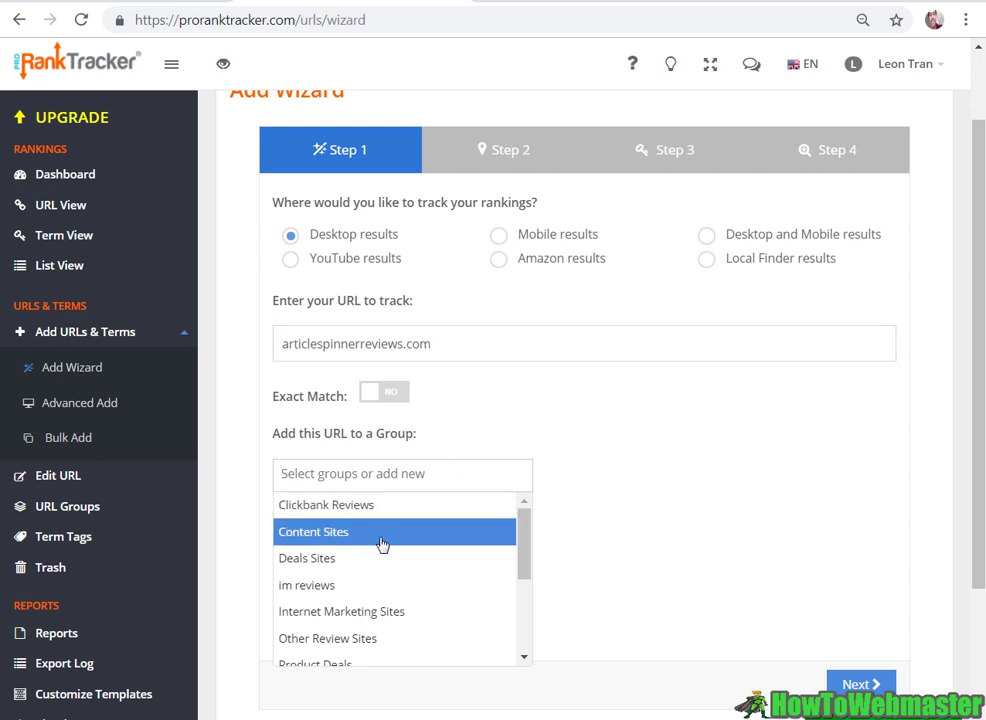
{"action": "left_click", "coordinate": [391, 586]}
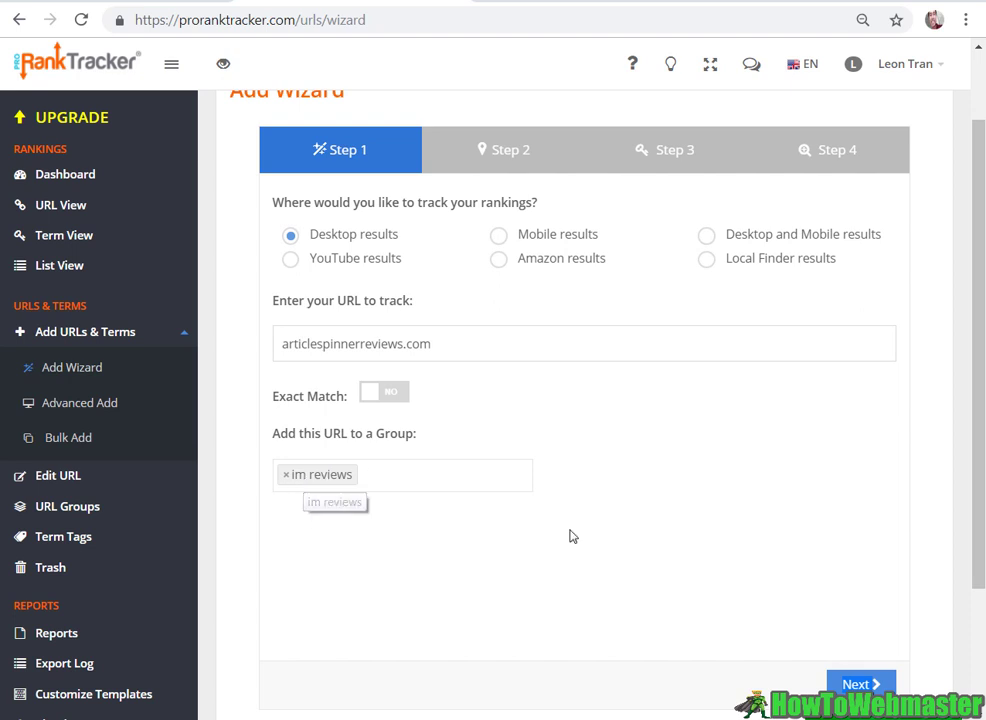
Step: Keep Google.com as the search engine, leave location blank, and advance to Step 3
{"action": "left_click", "coordinate": [845, 684]}
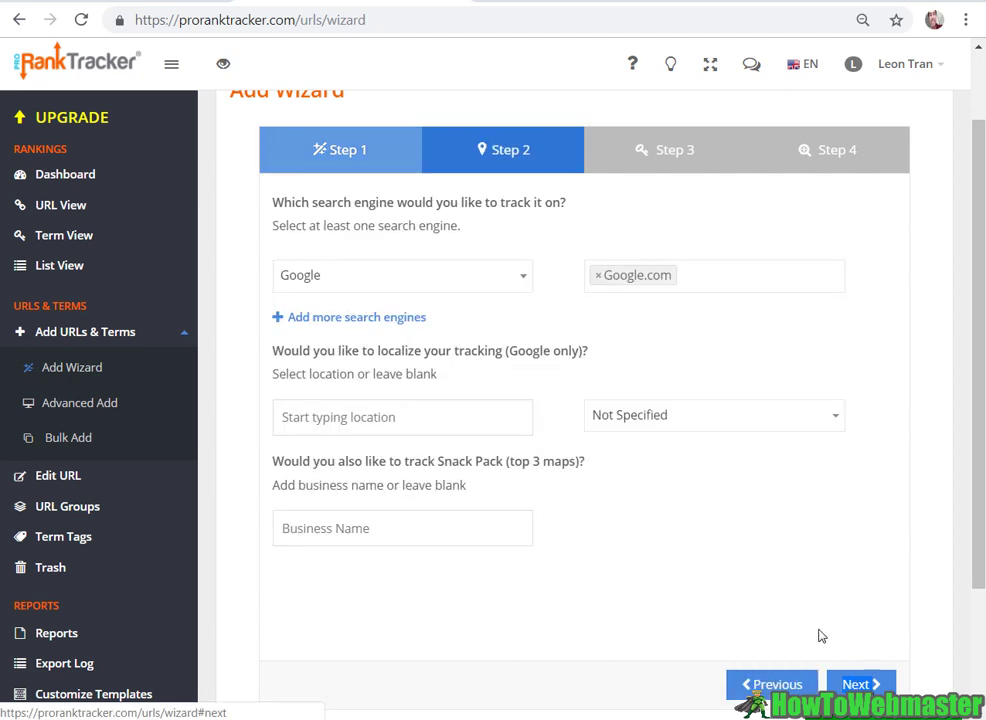
{"action": "left_click", "coordinate": [520, 275]}
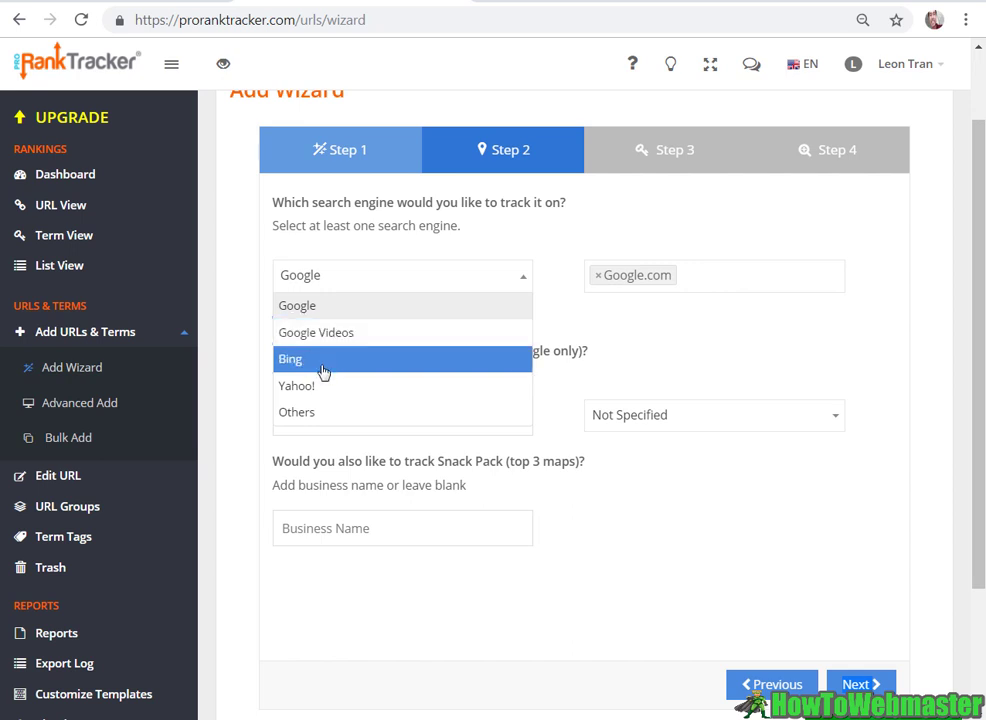
{"action": "left_click", "coordinate": [630, 328]}
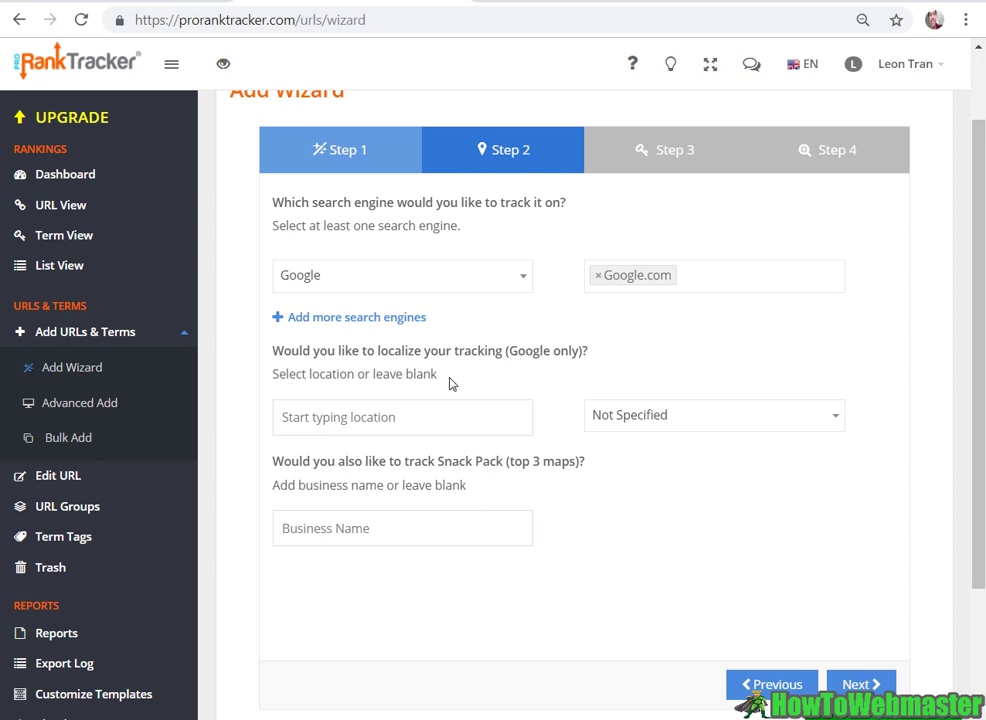
{"action": "left_click", "coordinate": [331, 415]}
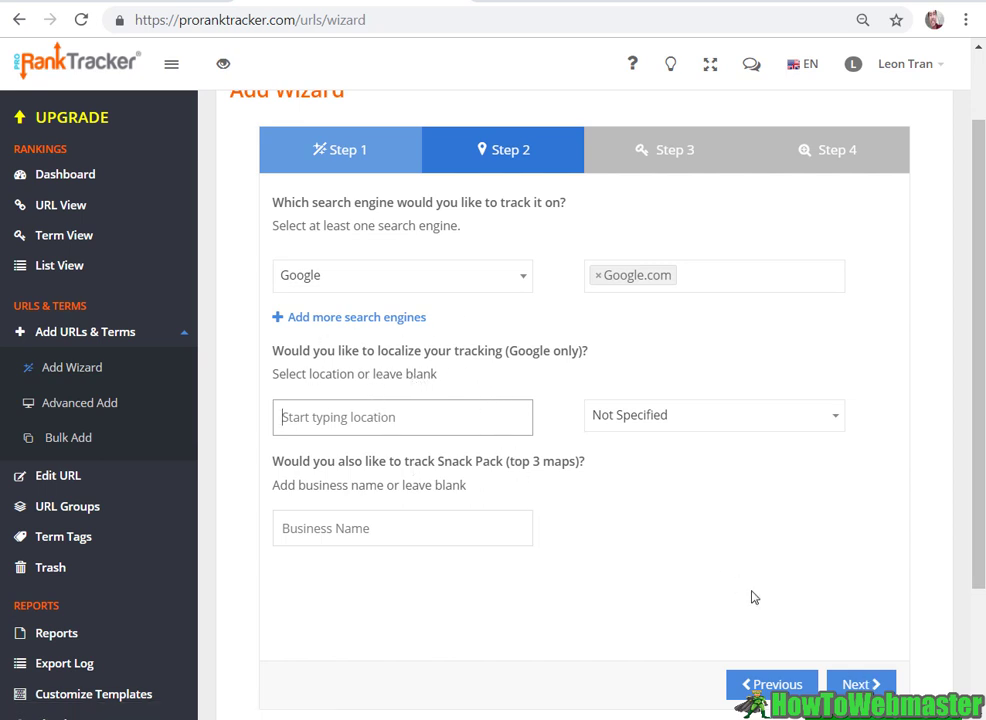
{"action": "left_click", "coordinate": [855, 686]}
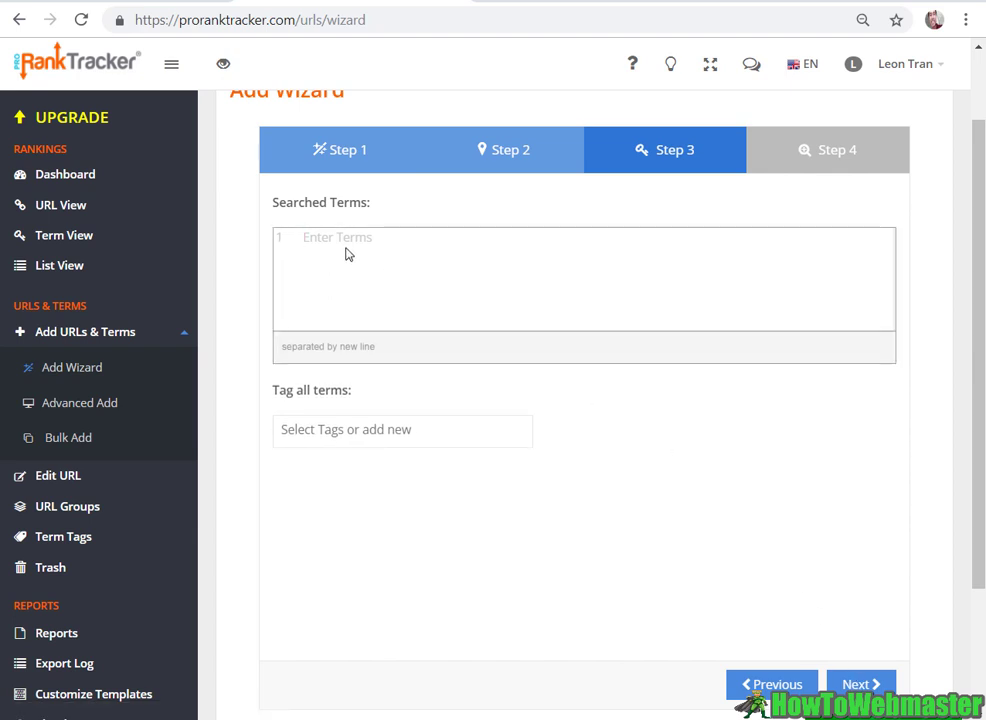
Step: Paste the six review keywords into Searched Terms and advance to Step 4
{"action": "key", "text": "ctrl+v"}
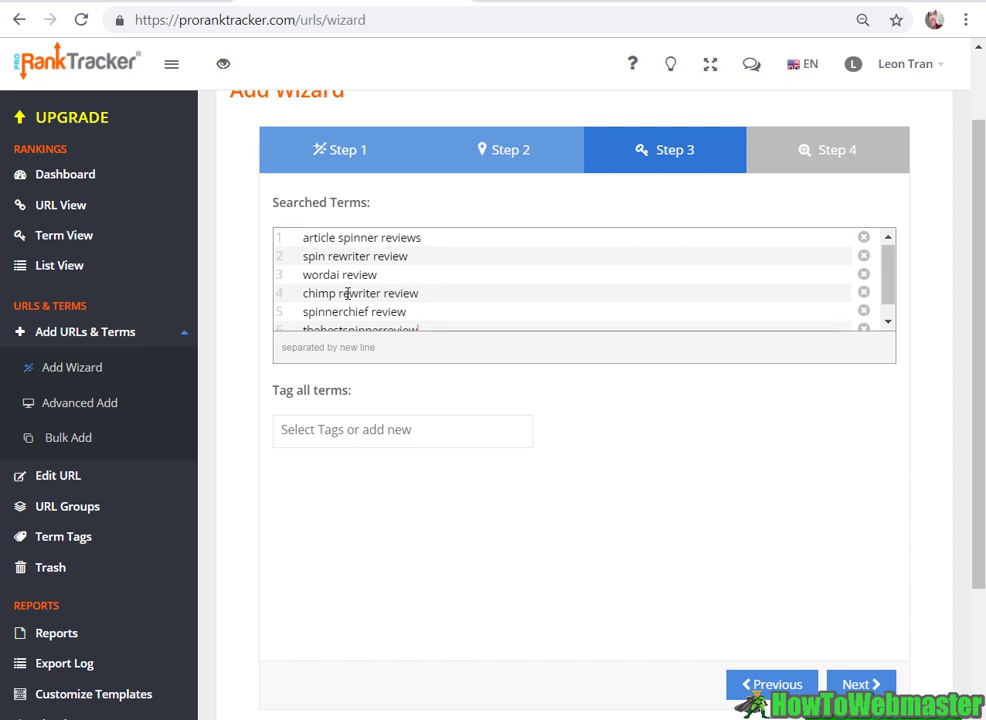
{"action": "scroll", "coordinate": [347, 293], "scroll_direction": "down", "scroll_amount": 1}
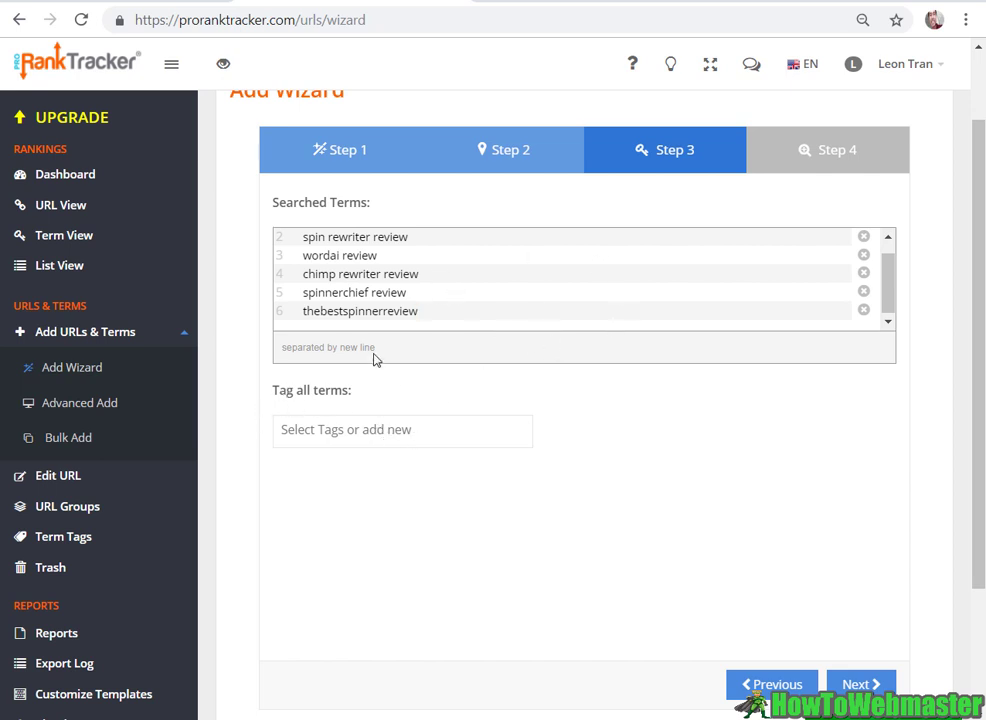
{"action": "left_click", "coordinate": [862, 684]}
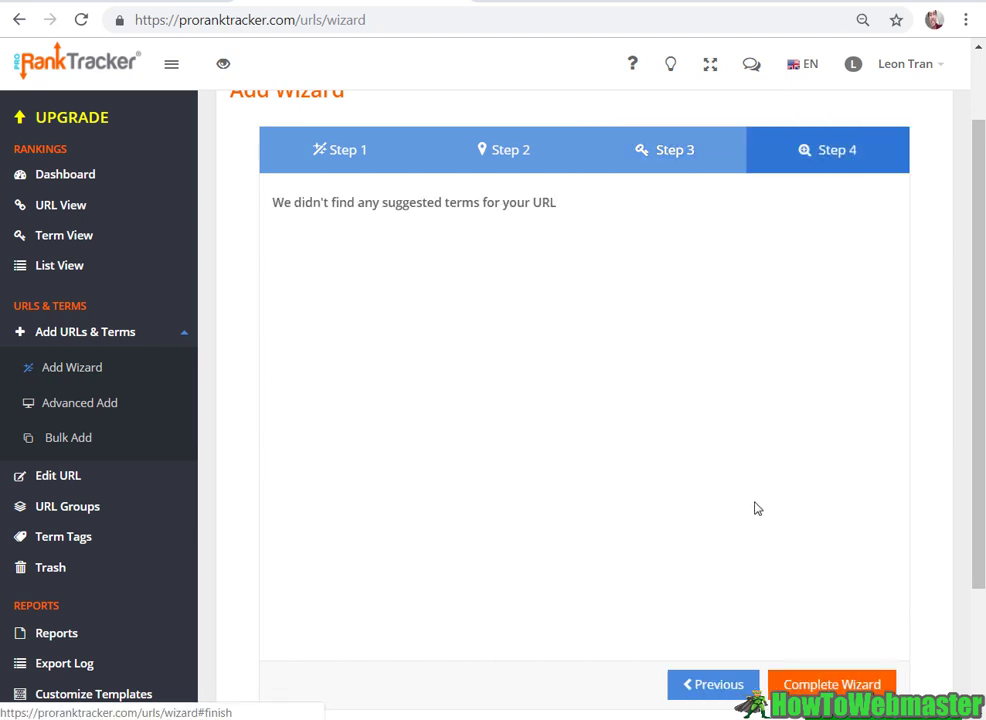
{"action": "scroll", "coordinate": [632, 379], "scroll_direction": "up", "scroll_amount": 1}
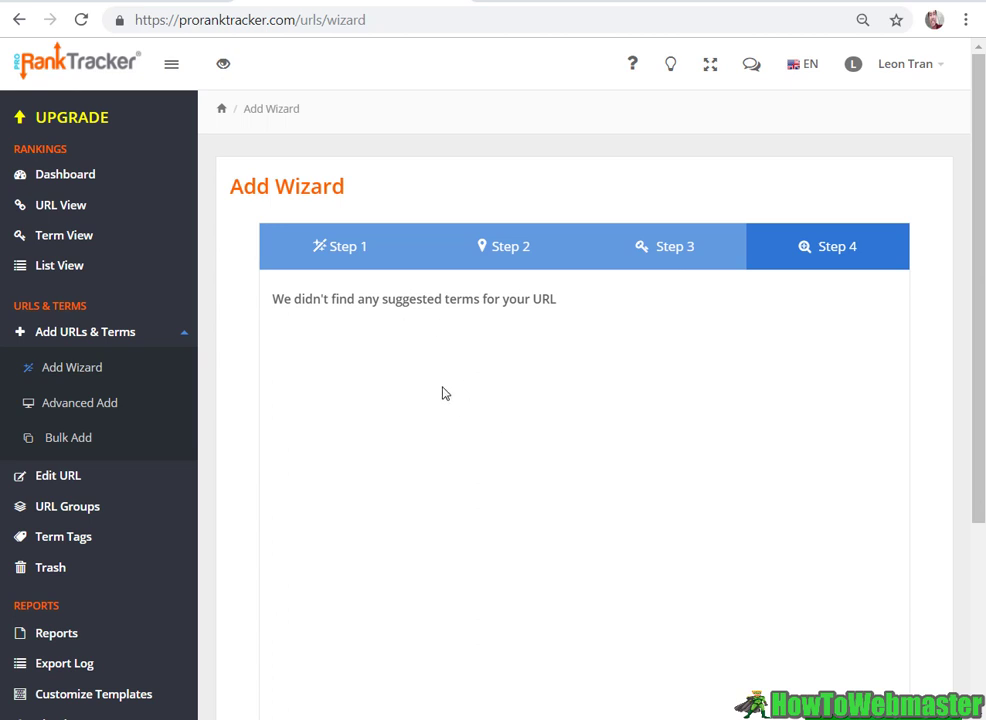
{"action": "scroll", "coordinate": [700, 459], "scroll_direction": "down", "scroll_amount": 2}
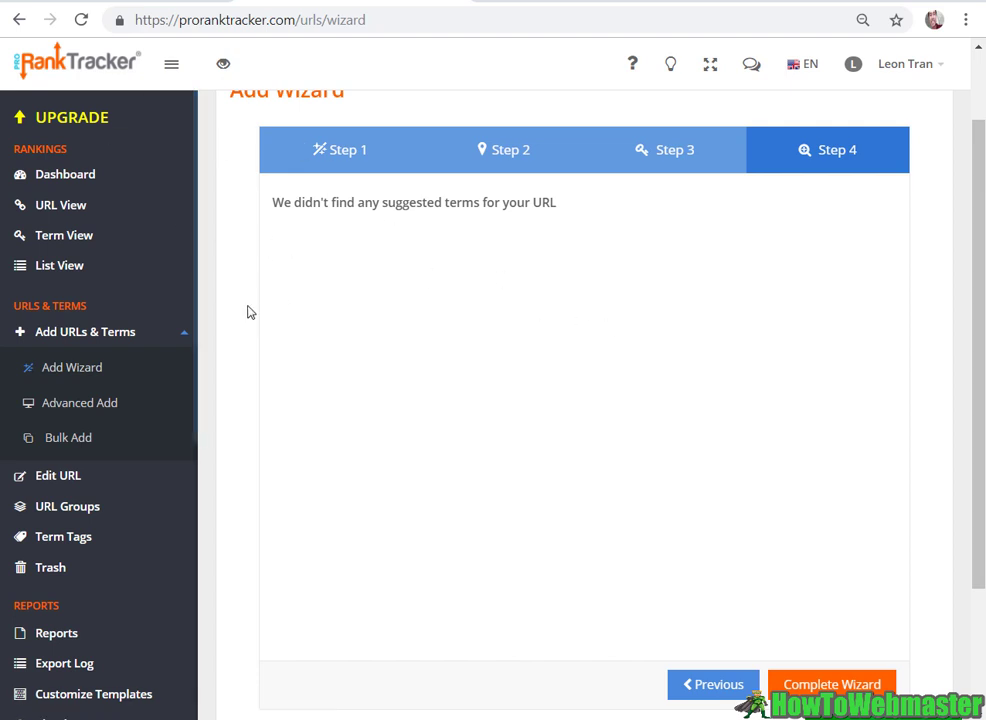
{"action": "scroll", "coordinate": [797, 324], "scroll_direction": "up", "scroll_amount": 2}
{"action": "scroll", "coordinate": [797, 324], "scroll_direction": "down", "scroll_amount": 2}
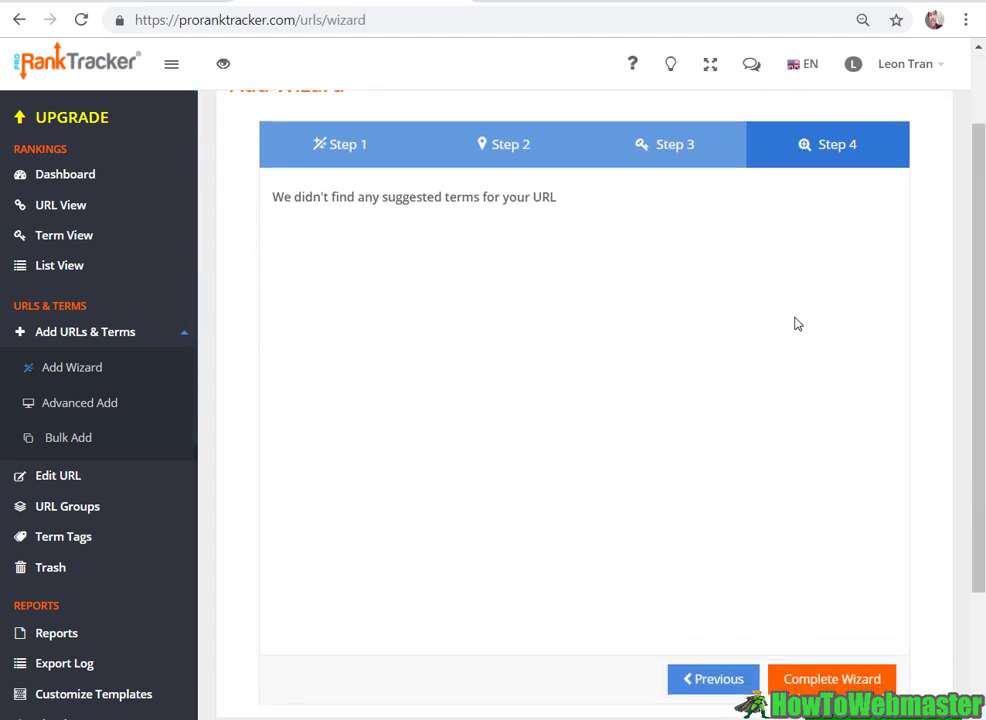
{"action": "scroll", "coordinate": [854, 429], "scroll_direction": "down", "scroll_amount": 2}
{"action": "scroll", "coordinate": [822, 590], "scroll_direction": "up", "scroll_amount": 2}
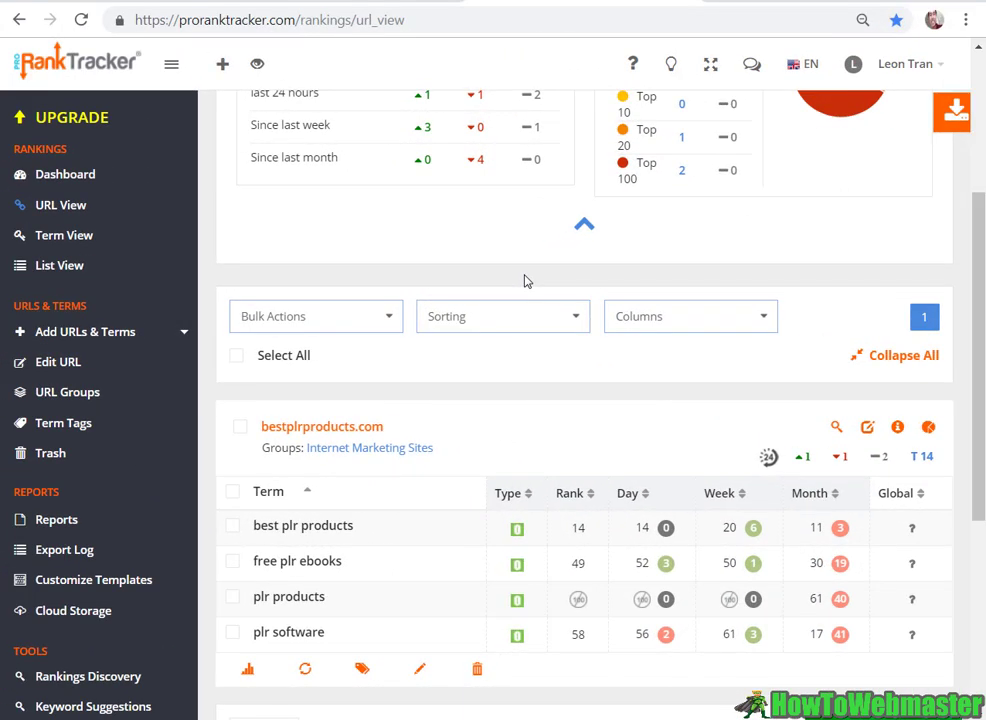
Step: Scroll the URL View to bestplrproducts.com's table of four tracked terms
{"action": "scroll", "coordinate": [411, 209], "scroll_direction": "down", "scroll_amount": 2}
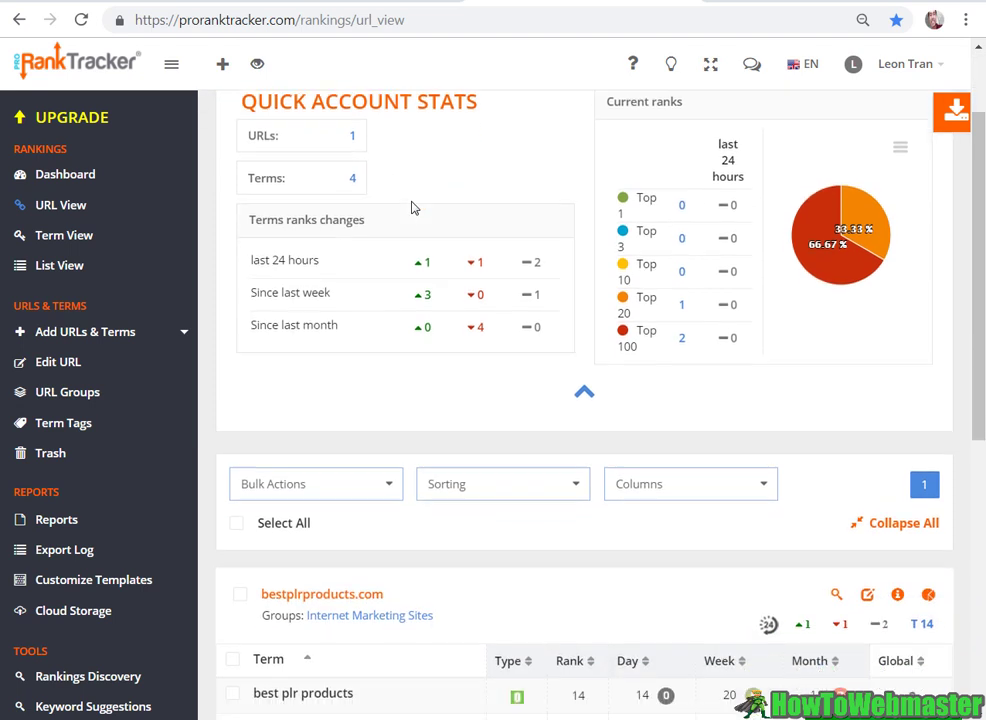
{"action": "scroll", "coordinate": [411, 209], "scroll_direction": "down", "scroll_amount": 1}
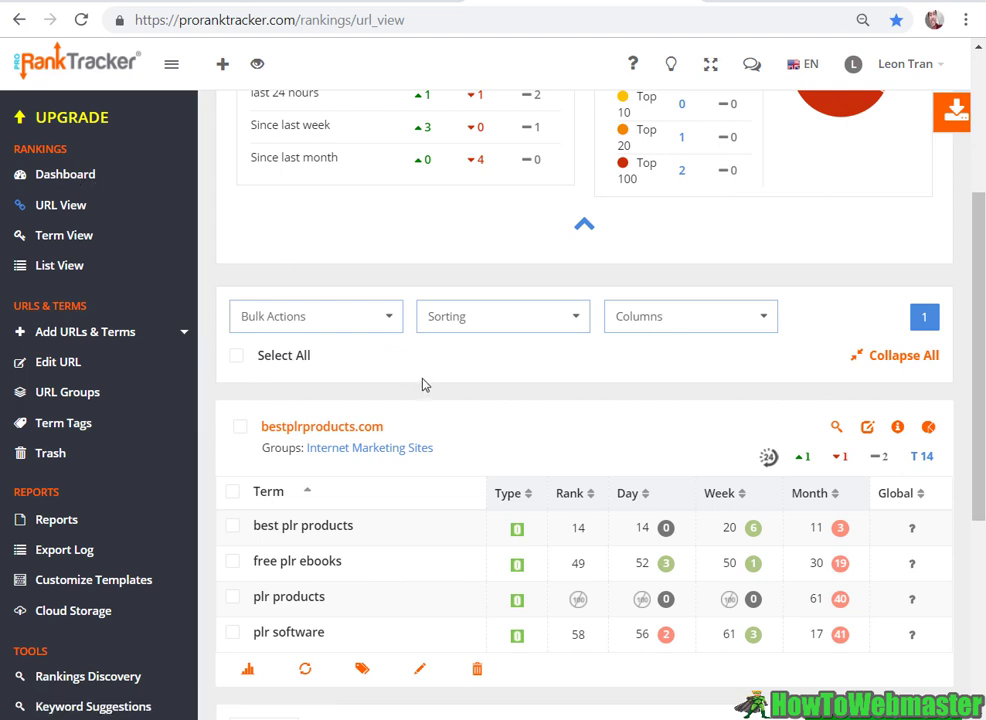
{"action": "scroll", "coordinate": [422, 385], "scroll_direction": "down", "scroll_amount": 2}
{"action": "scroll", "coordinate": [486, 370], "scroll_direction": "up", "scroll_amount": 1}
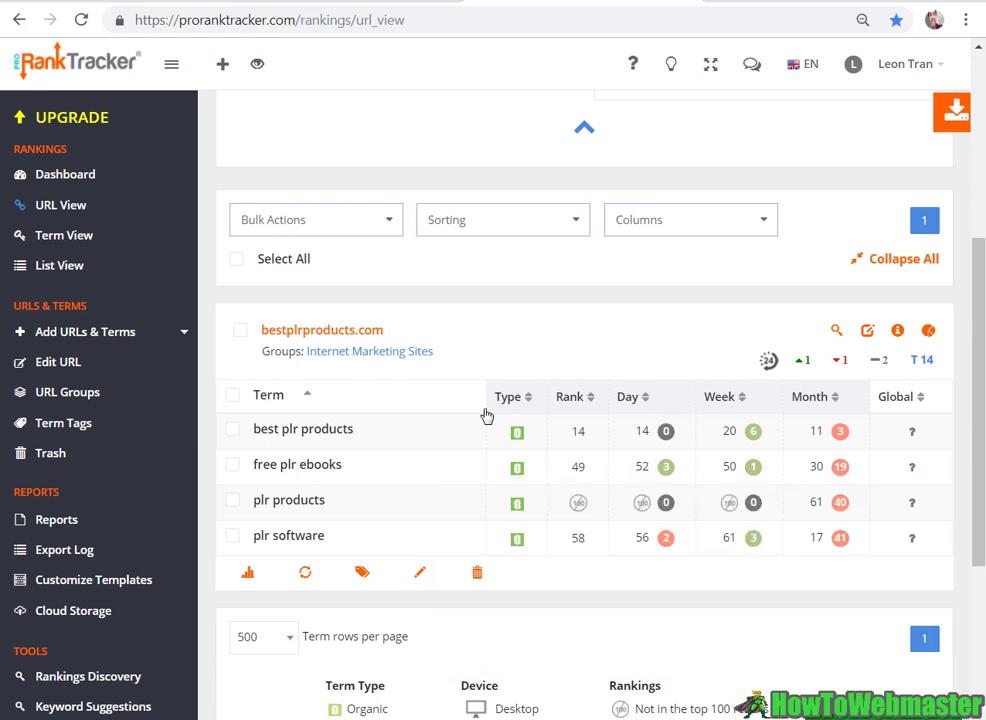
Step: Select all four bestplrproducts.com terms and open their Daily Ranks history graph
{"action": "left_click", "coordinate": [233, 396]}
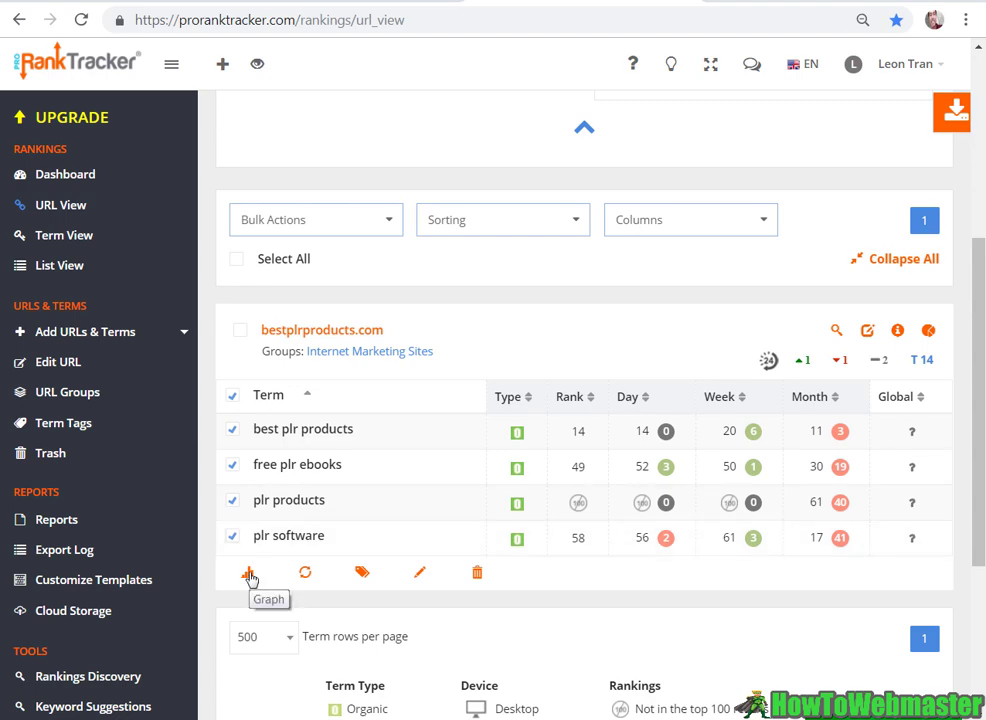
{"action": "left_click", "coordinate": [250, 576]}
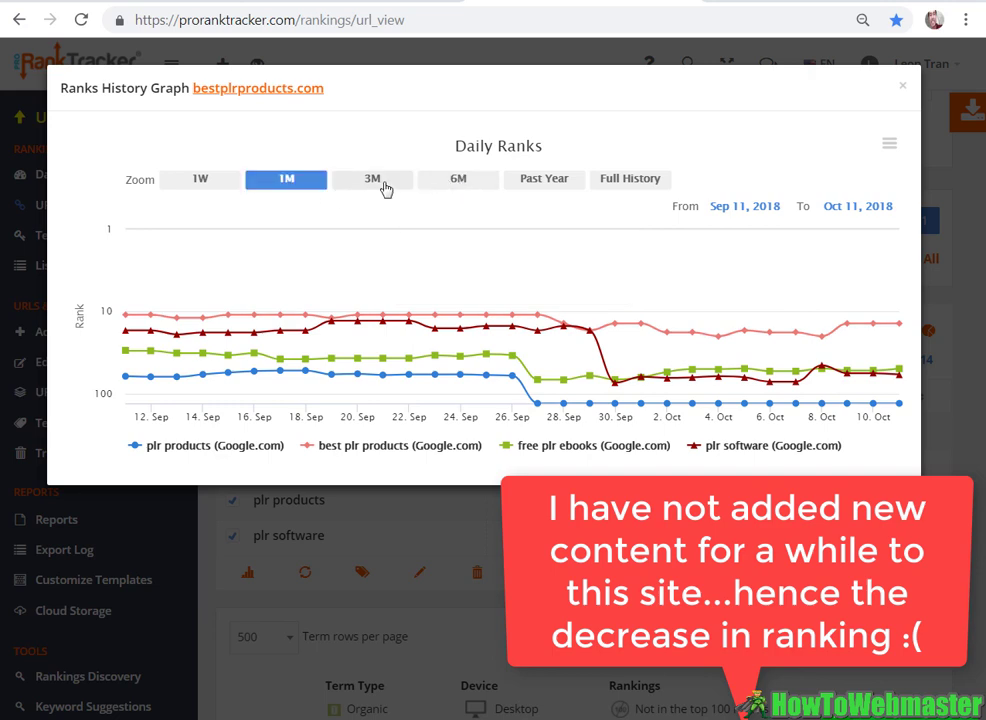
Step: Zoom the rank history graph out through 3M and 6M to Past Year
{"action": "left_click", "coordinate": [385, 187]}
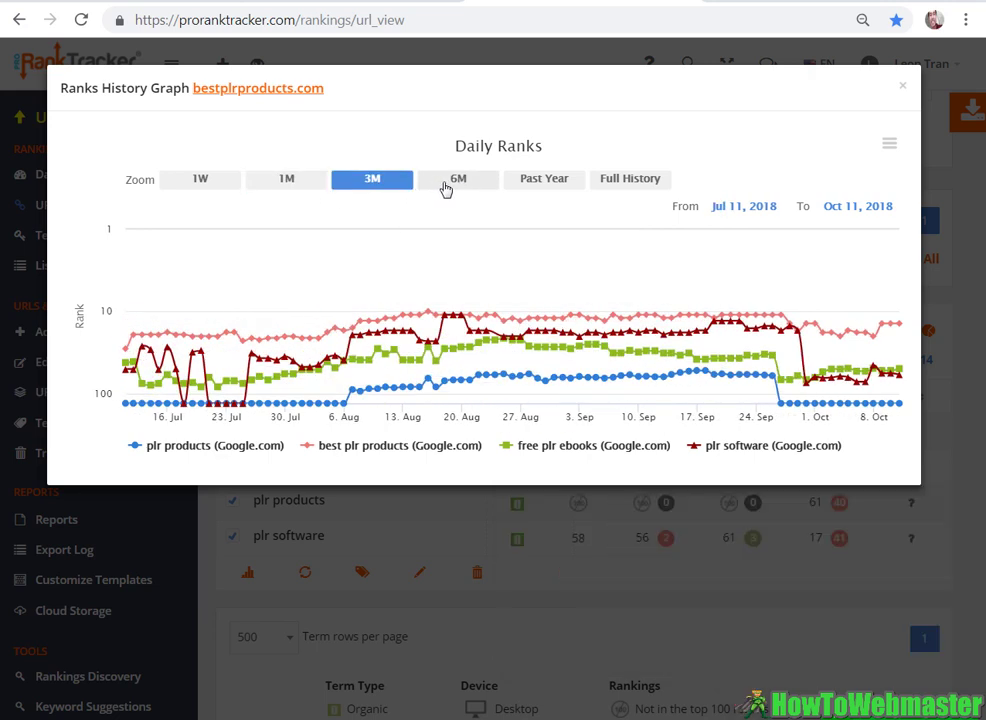
{"action": "left_click", "coordinate": [446, 189]}
{"action": "left_click", "coordinate": [528, 189]}
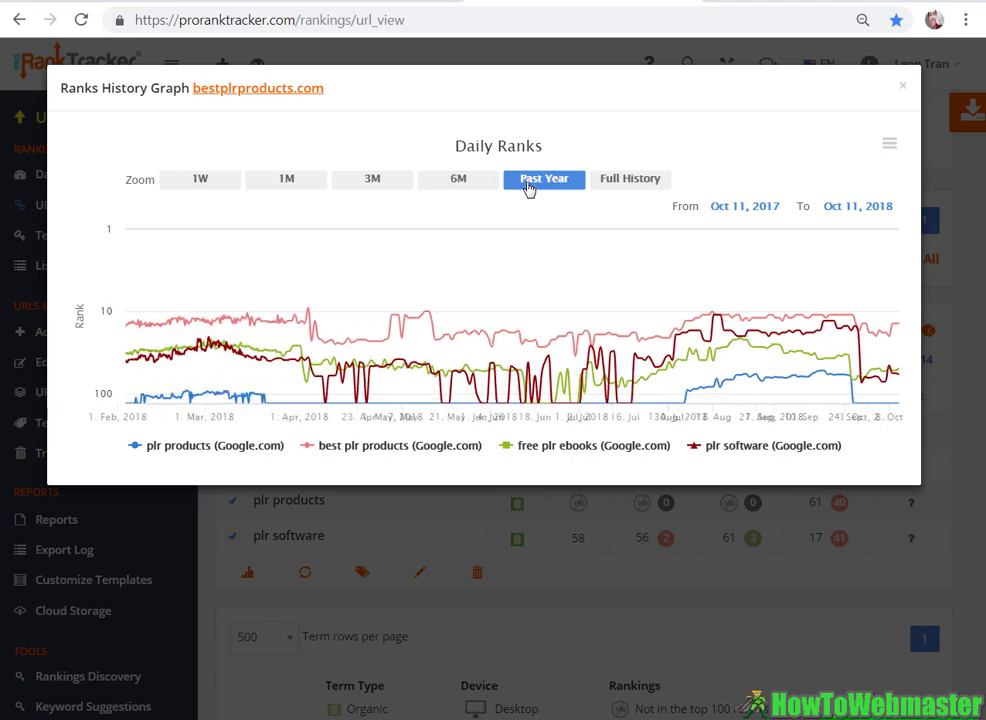